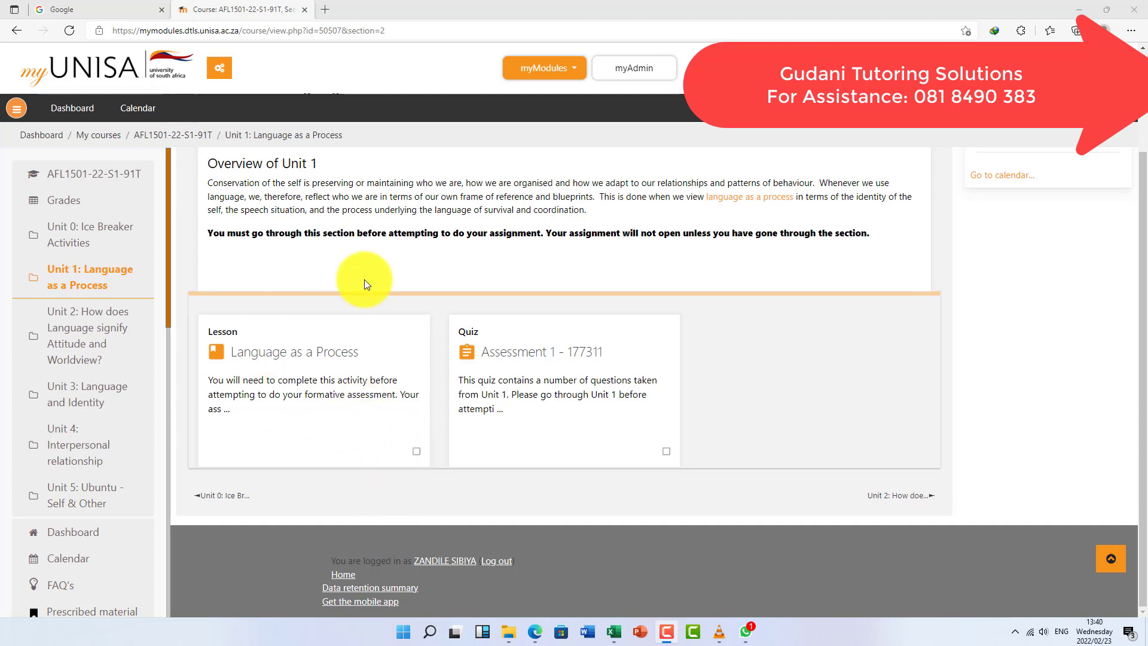
Open the AFL1501 Unit 1 Language as a Process lesson fresh from page 1.1.
left_click(573, 69)
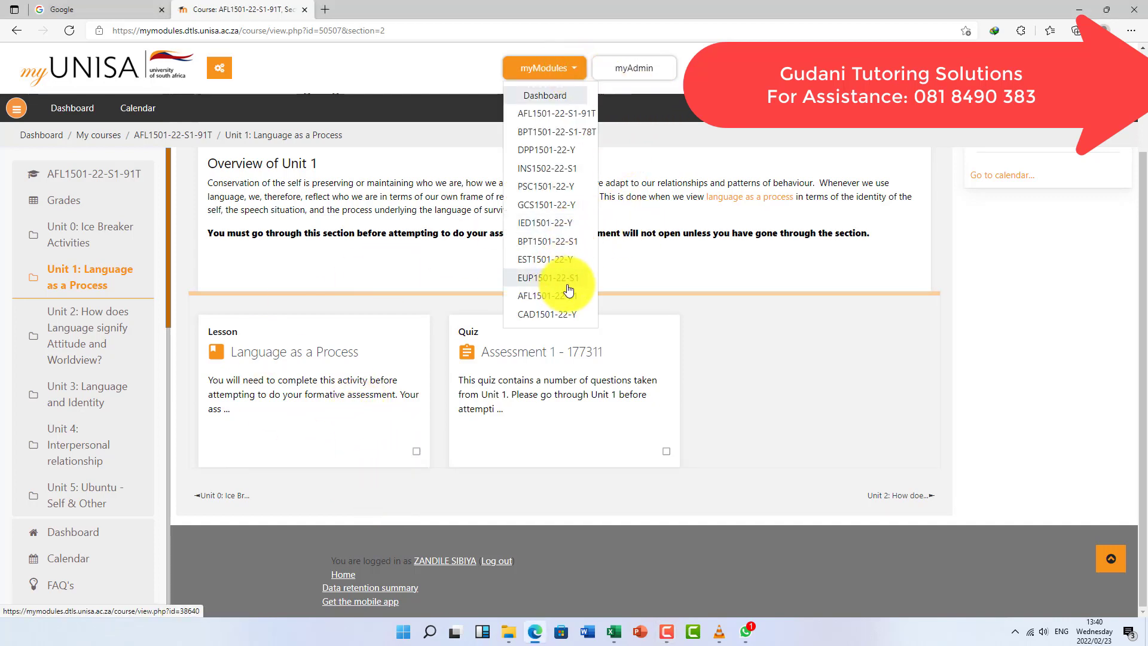
left_click(576, 123)
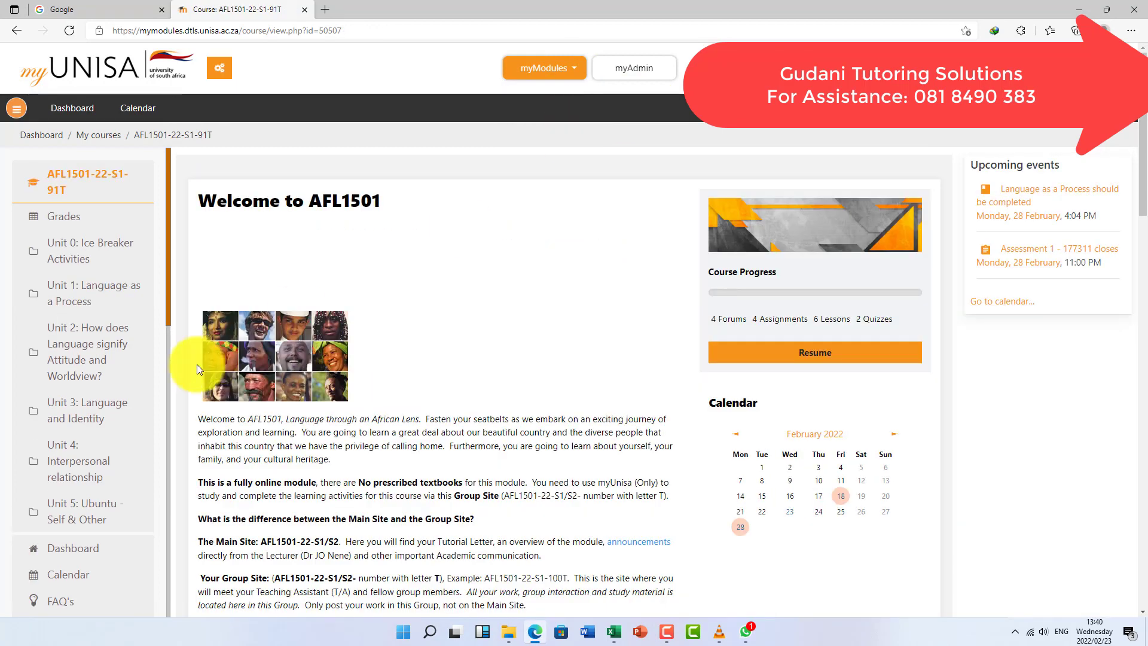
left_click(85, 295)
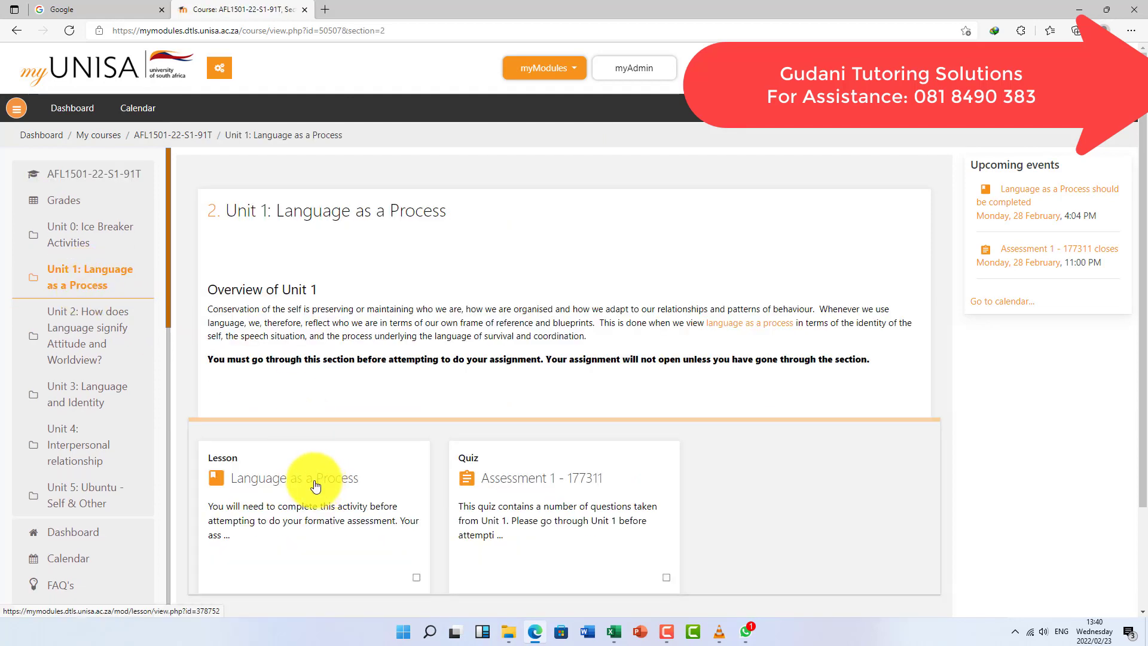
left_click(296, 481)
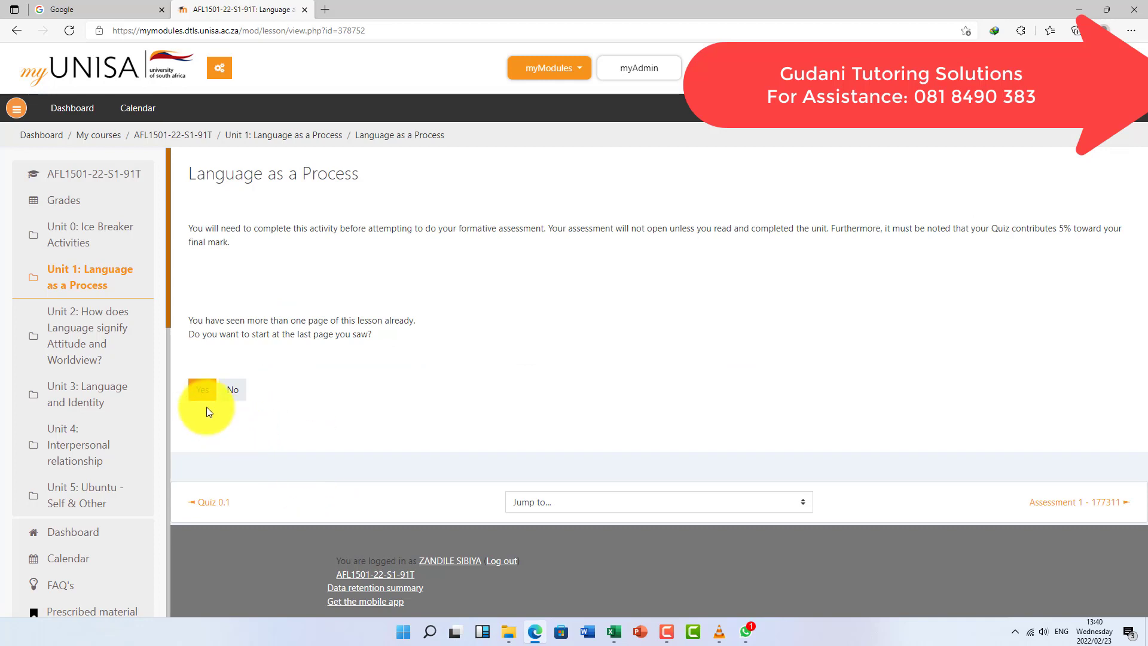
left_click(232, 394)
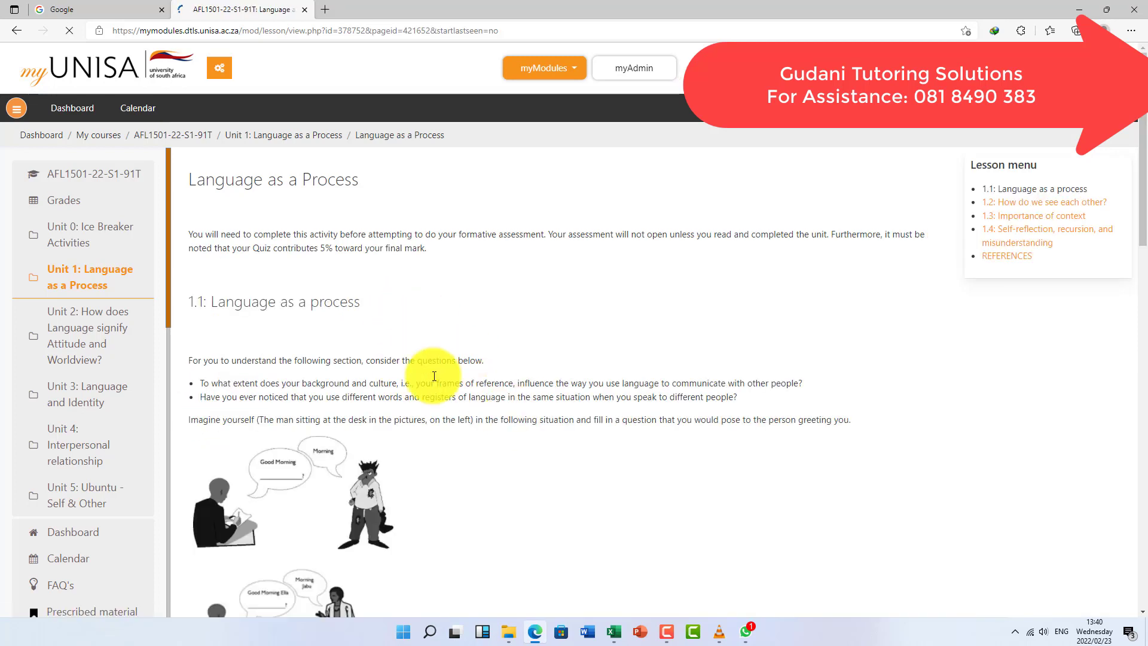
Copy the full 1.1: Language as a process page text and launch Word.
left_click_drag(188, 301, 425, 459)
mouse_move(441, 565)
left_mouse_down()
mouse_move(436, 622)
mouse_move(434, 586)
left_mouse_up()
left_click_drag(454, 496, 766, 504)
right_click(501, 230)
left_click(528, 239)
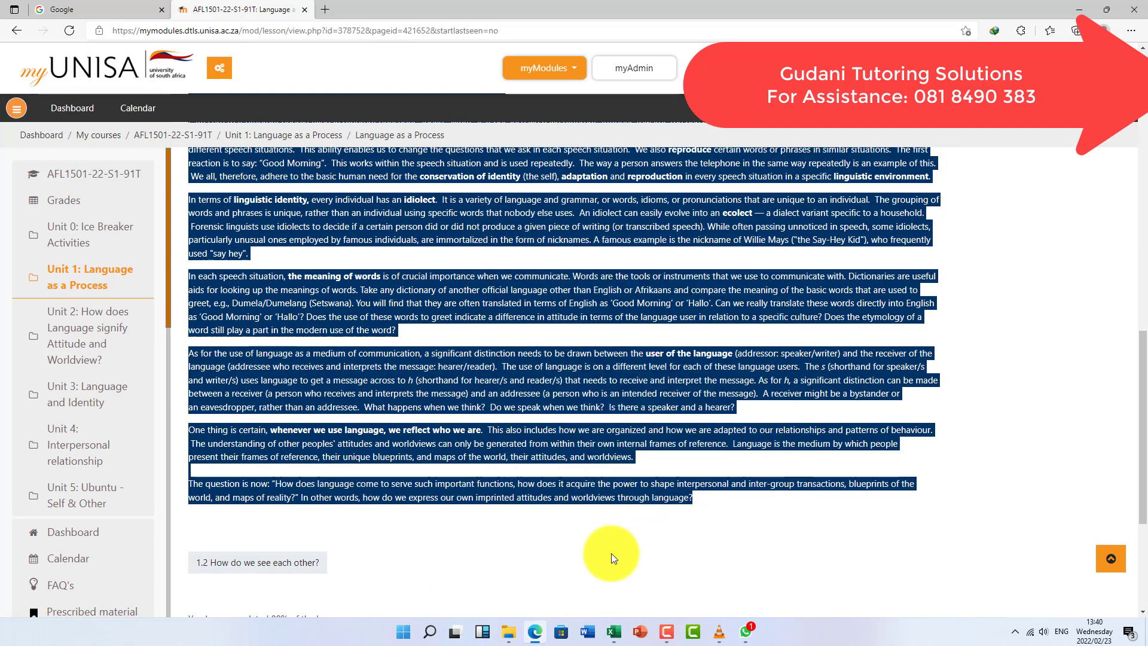
left_click(589, 632)
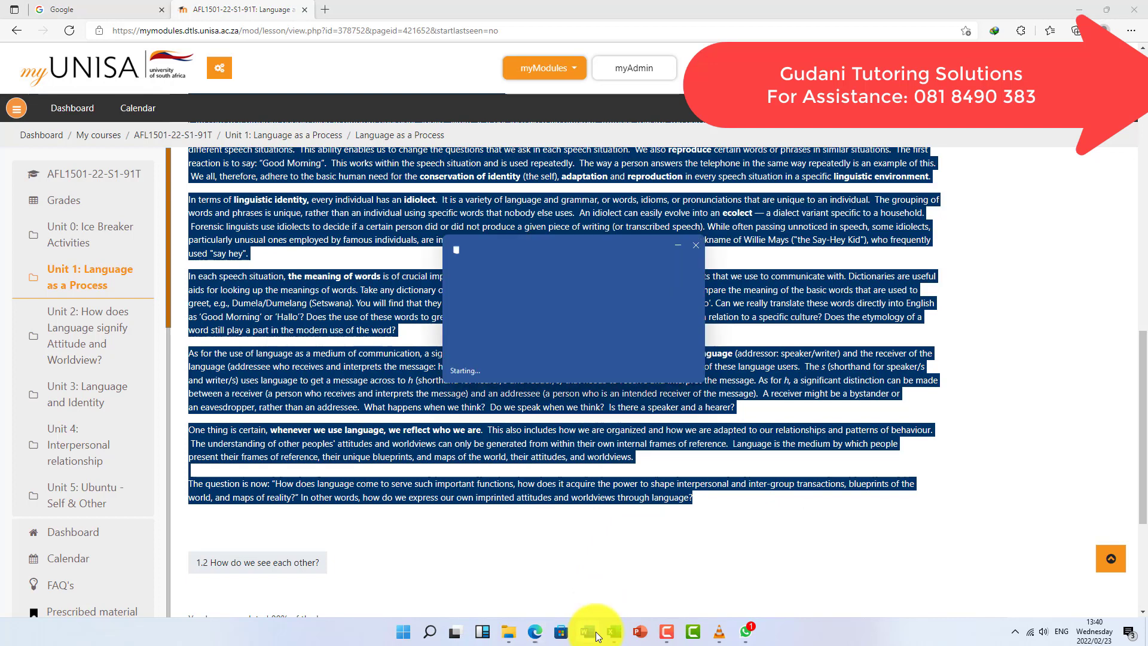
Paste the 1.1 lesson text into a new blank Word document (899 words, 3 pages).
left_click(160, 138)
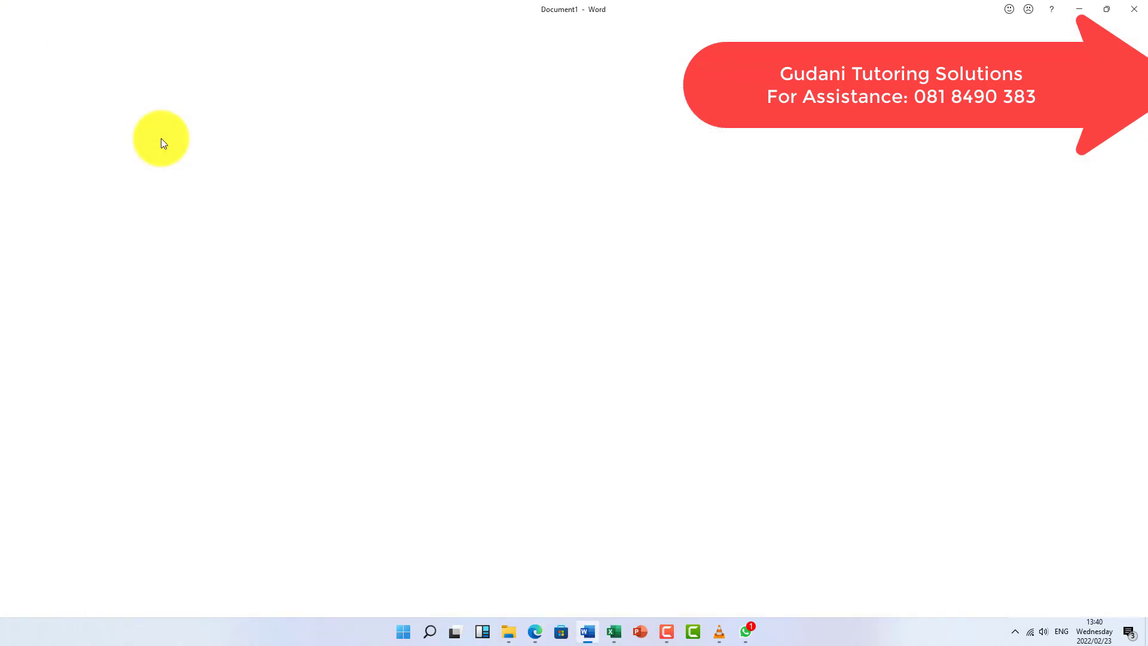
left_click(195, 108)
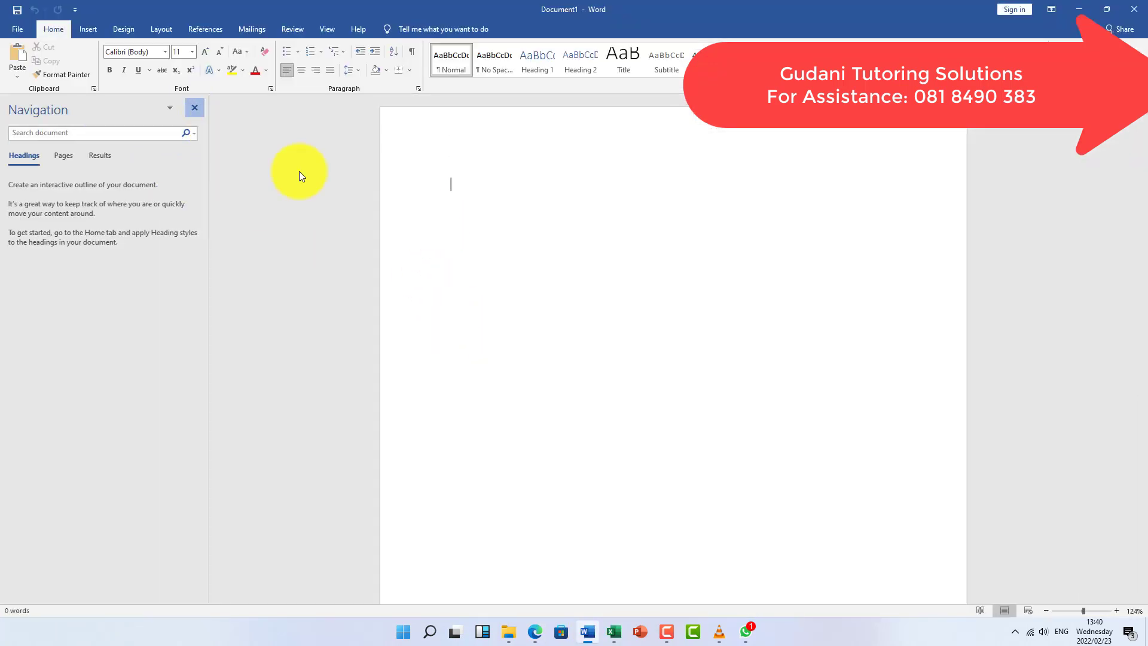
right_click(308, 186)
left_click(353, 195)
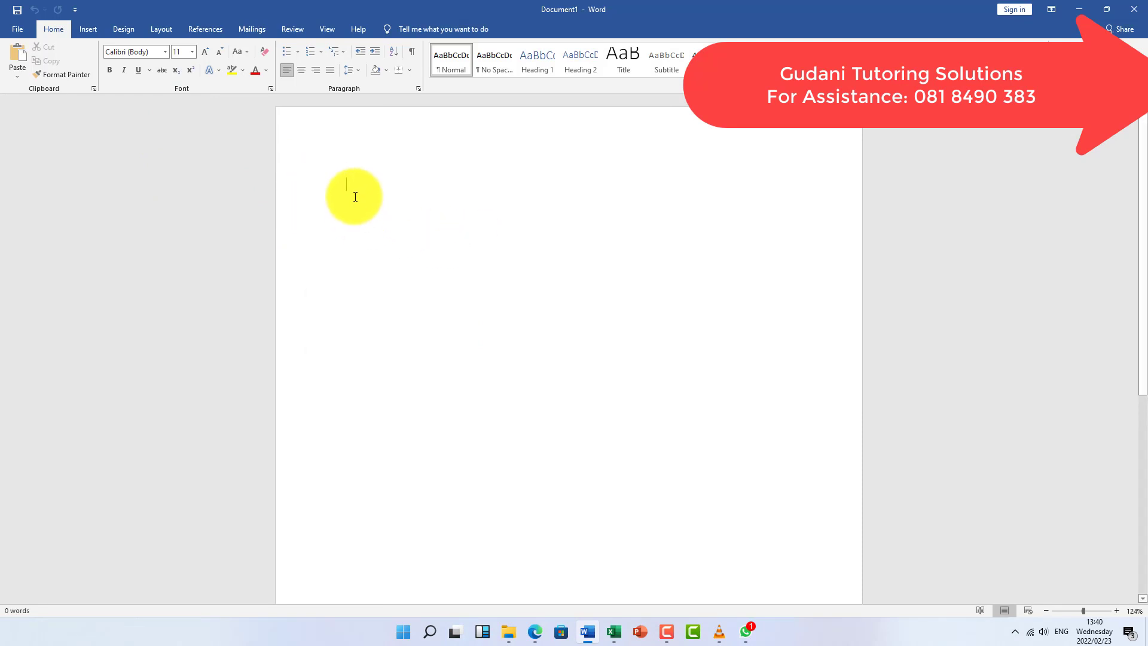
right_click(354, 193)
left_click(419, 246)
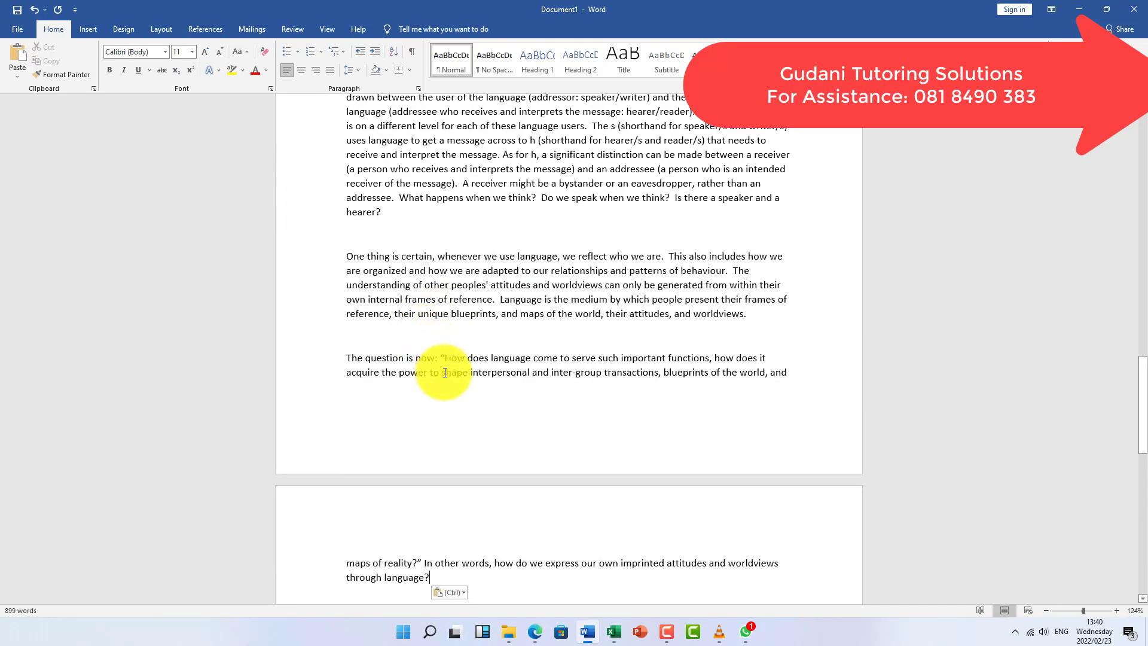
scroll(470, 393, "down", 1)
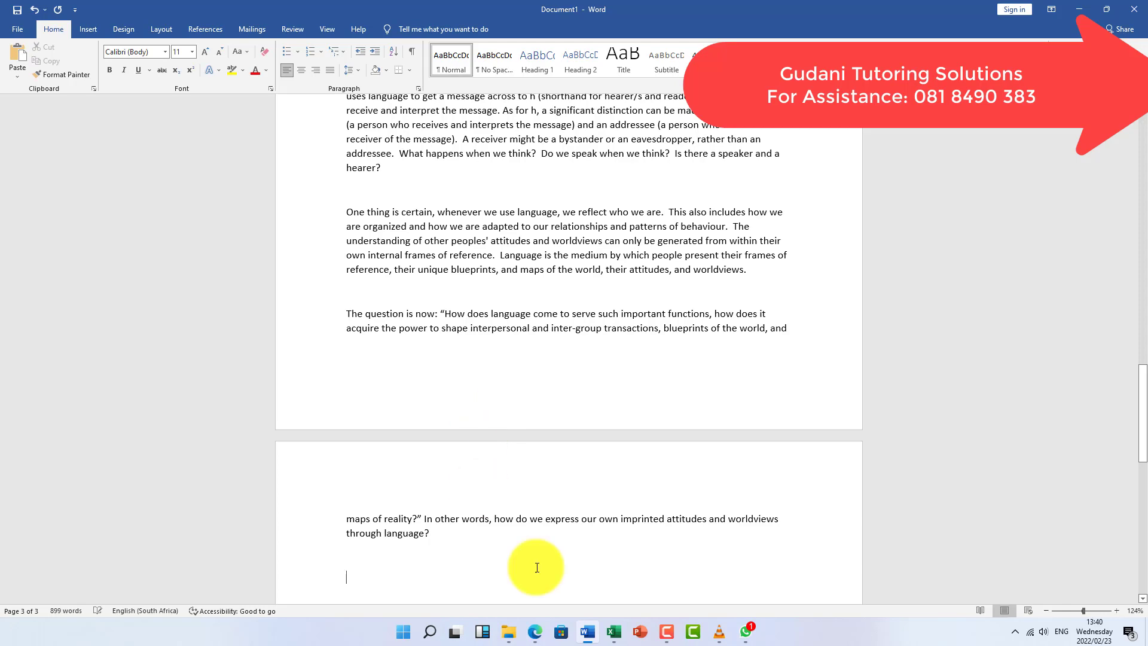
left_click(528, 630)
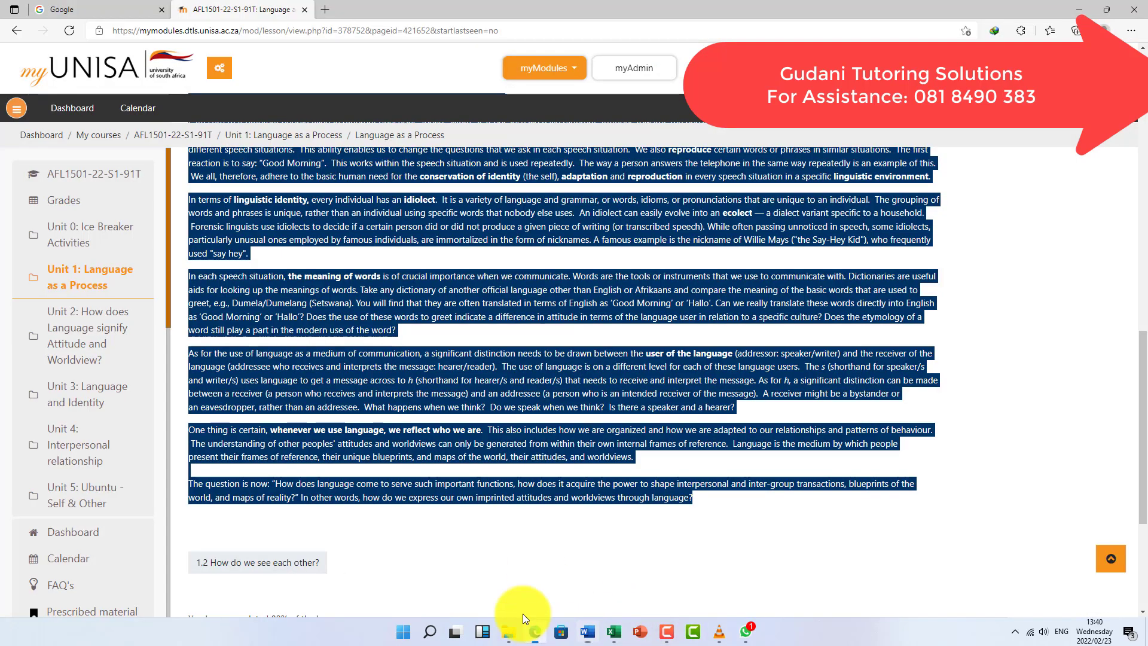
Copy the article text from lesson page 1.2 How do we see each other?
left_click(282, 566)
left_click_drag(189, 299, 368, 591)
left_click(369, 590)
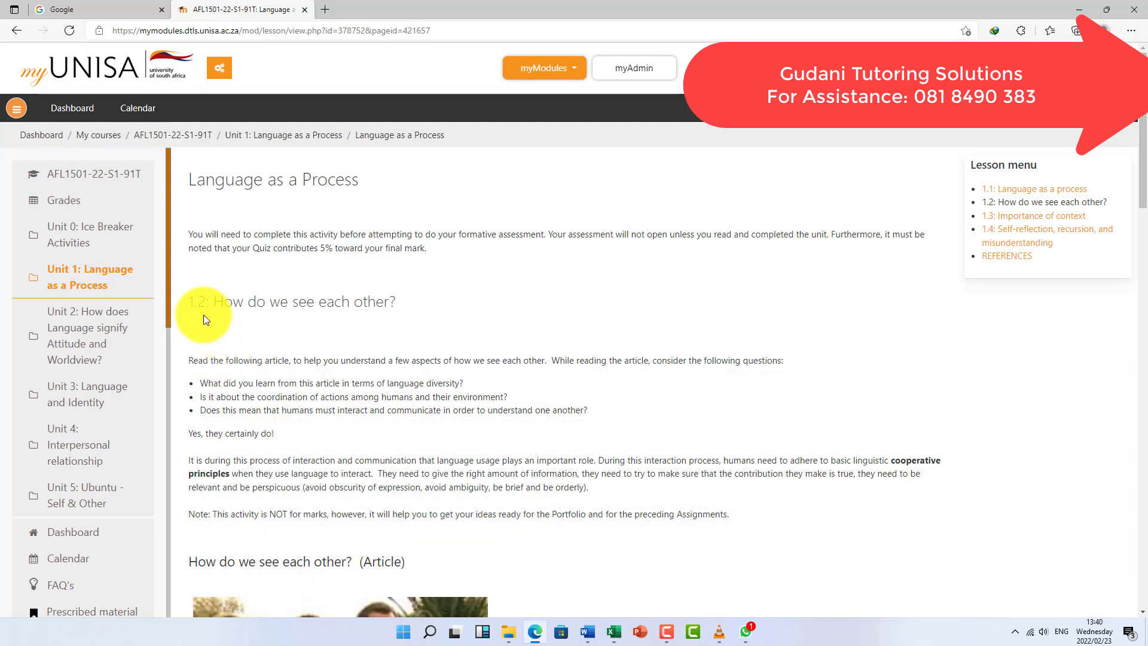
left_click_drag(189, 302, 391, 241)
right_click(296, 177)
left_click(326, 235)
Paste the 1.2 article into Word (2282 words), then go to lesson page 1.3.
left_click(589, 632)
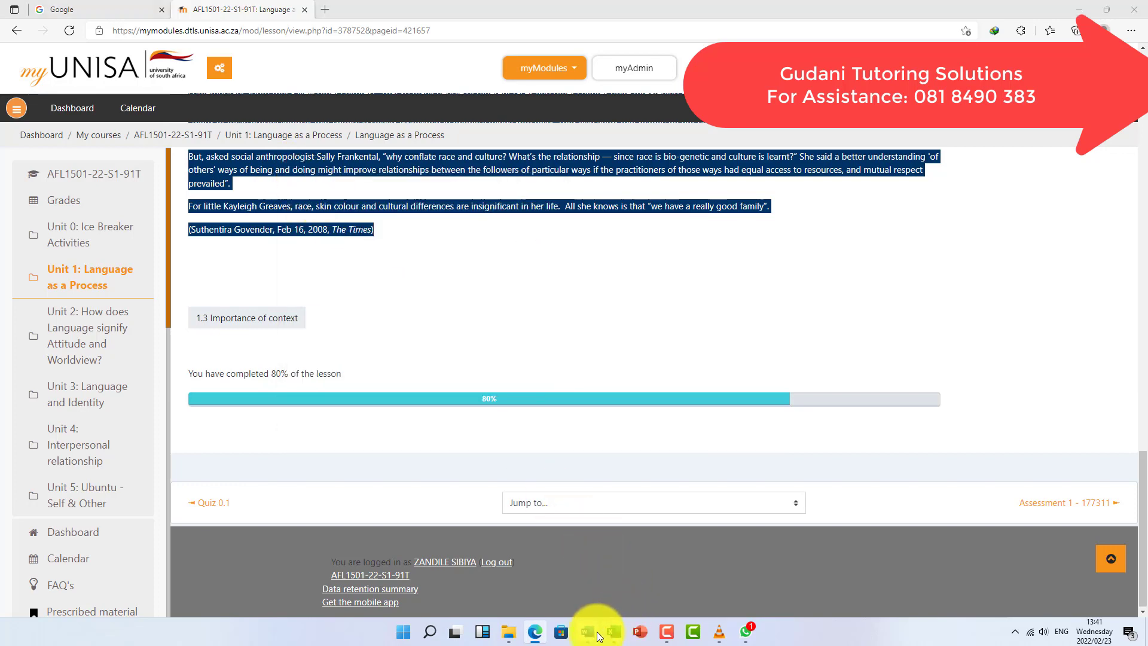
right_click(356, 581)
left_click(415, 474)
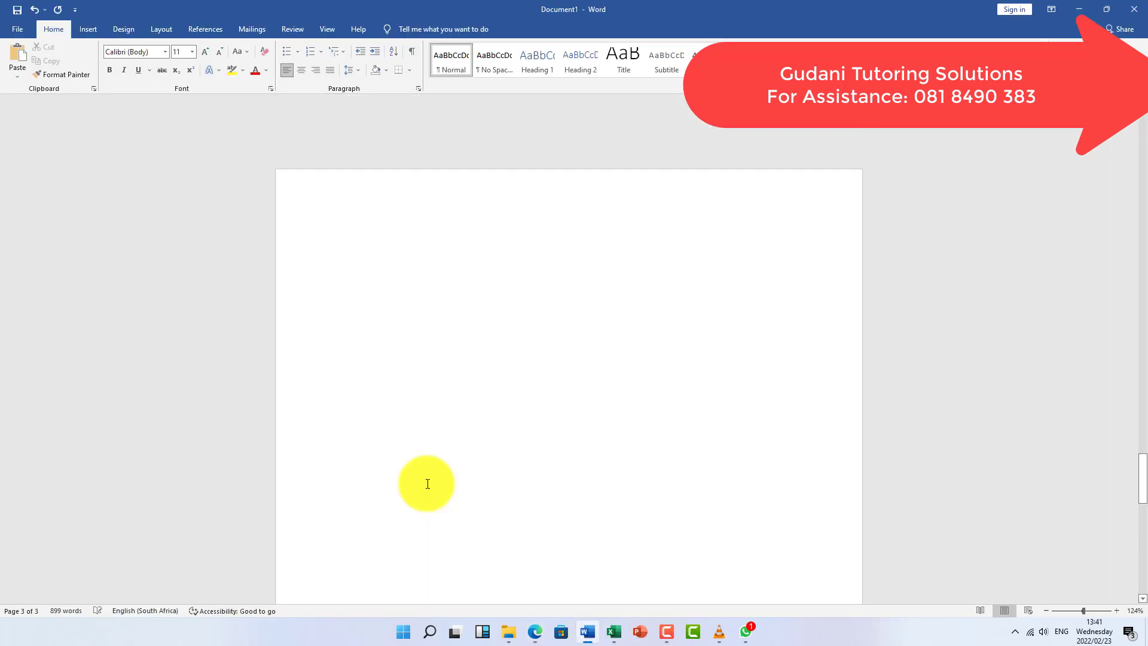
left_click(548, 635)
left_click(244, 328)
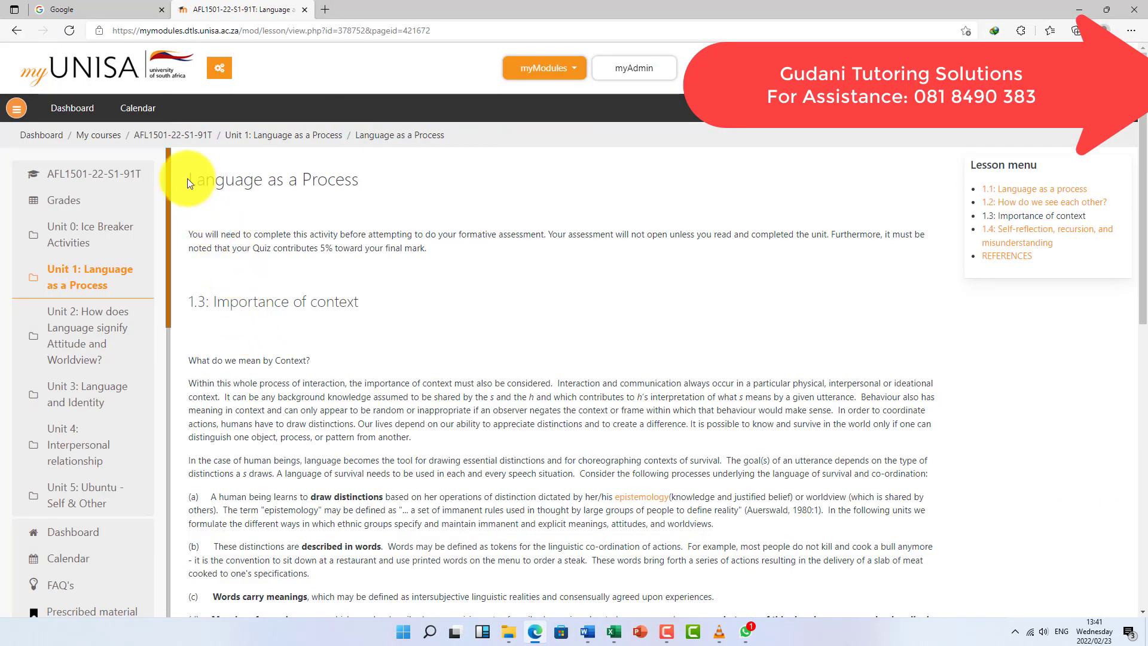
Copy the 1.3 Importance of context text through its last sentence.
left_click_drag(188, 181, 387, 574)
left_click_drag(343, 448, 443, 250)
right_click(373, 160)
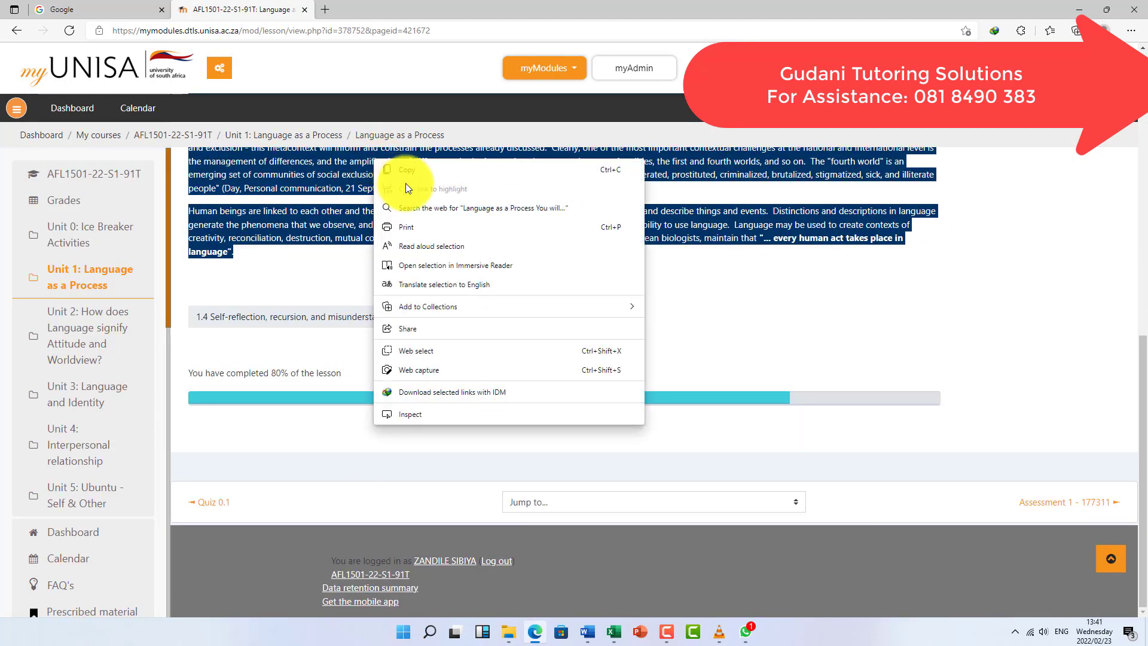
left_click(413, 169)
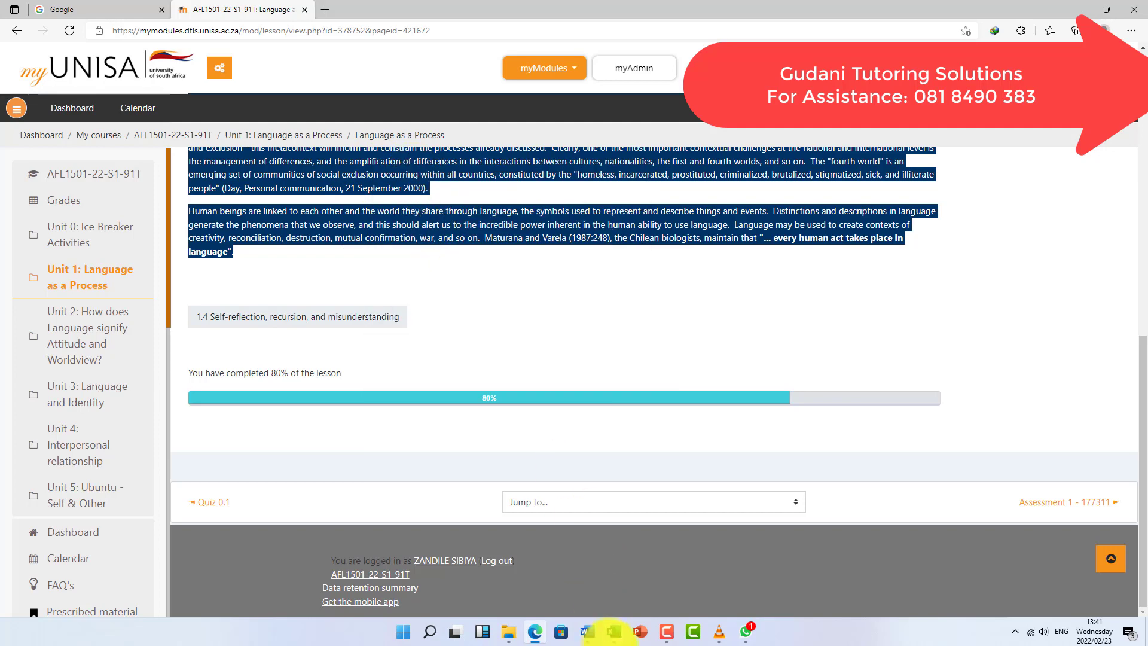
Paste the 1.3 text below the last citation in Word, then open lesson page 1.4.
left_click(598, 639)
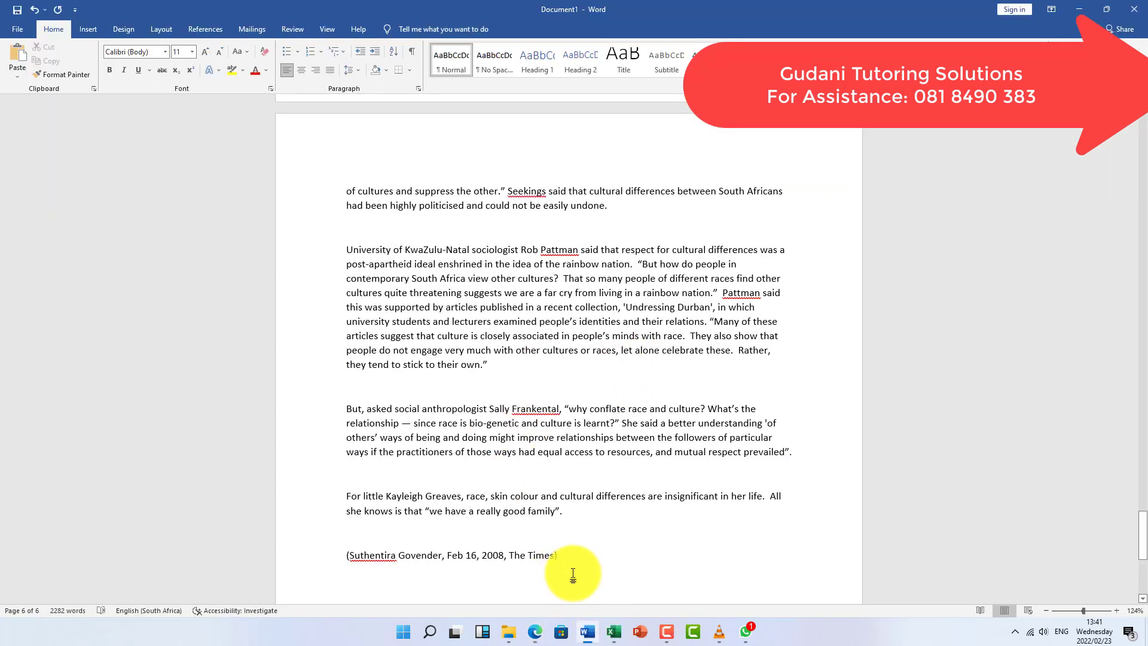
left_click(473, 595)
right_click(360, 589)
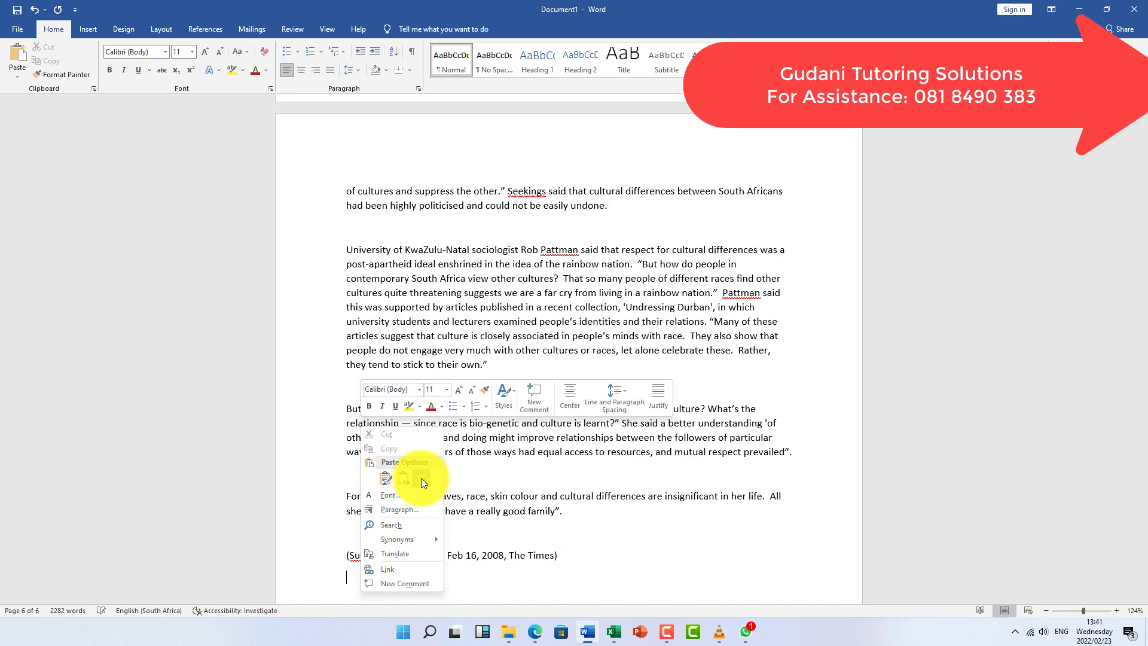
left_click(421, 478)
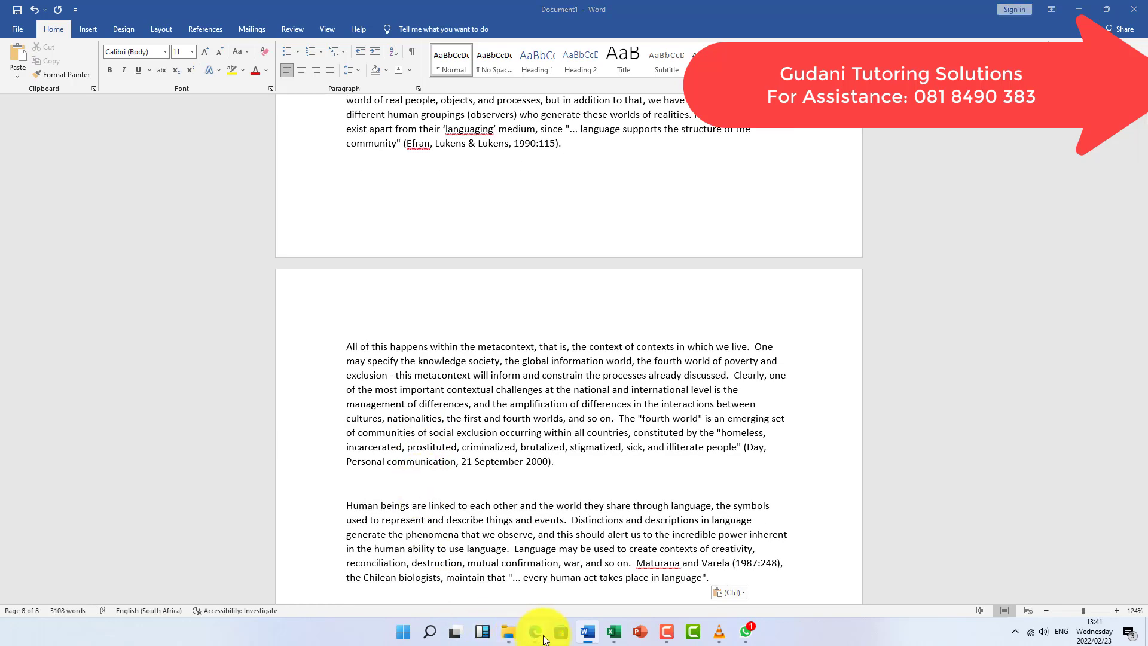
left_click(544, 637)
left_click(270, 320)
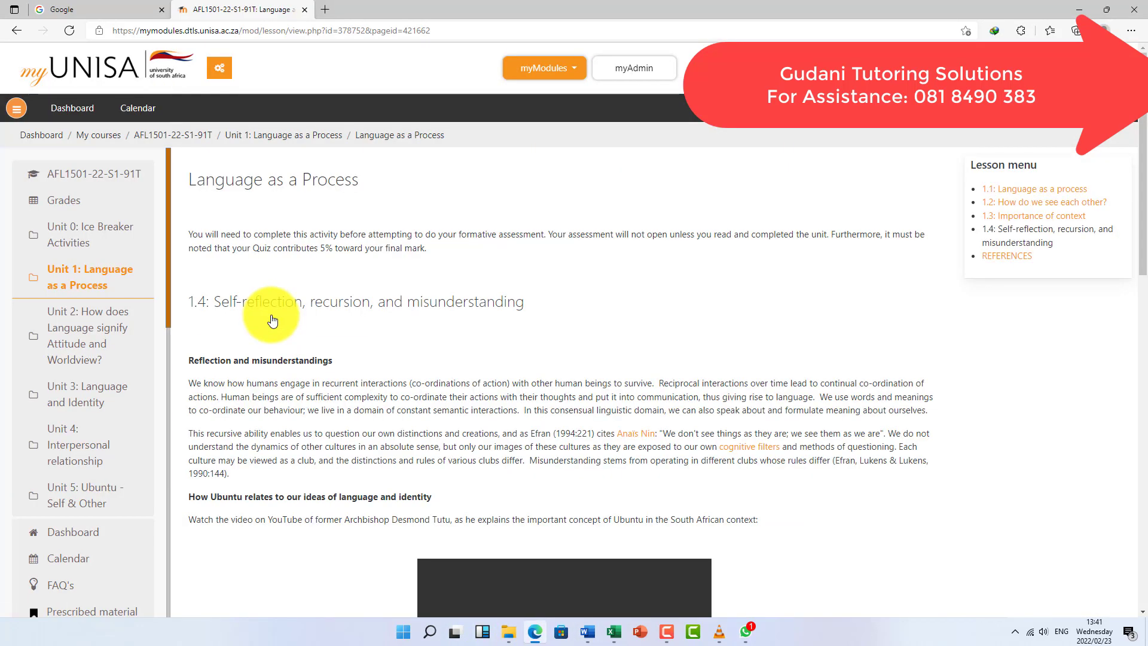
Copy the 1.4 Self-reflection, recursion, and misunderstanding text from its heading.
left_click_drag(191, 301, 481, 398)
right_click(267, 224)
left_click(307, 249)
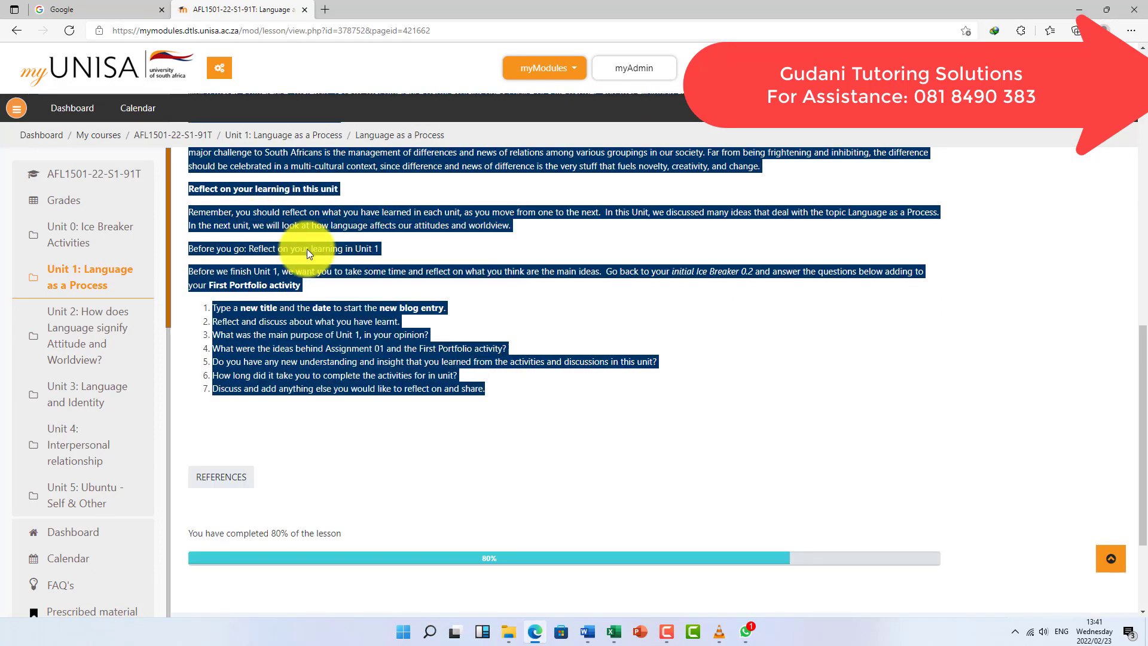
Paste the 1.4 text as plain text at the end of Word (3702 words, 10 pages).
left_click(588, 631)
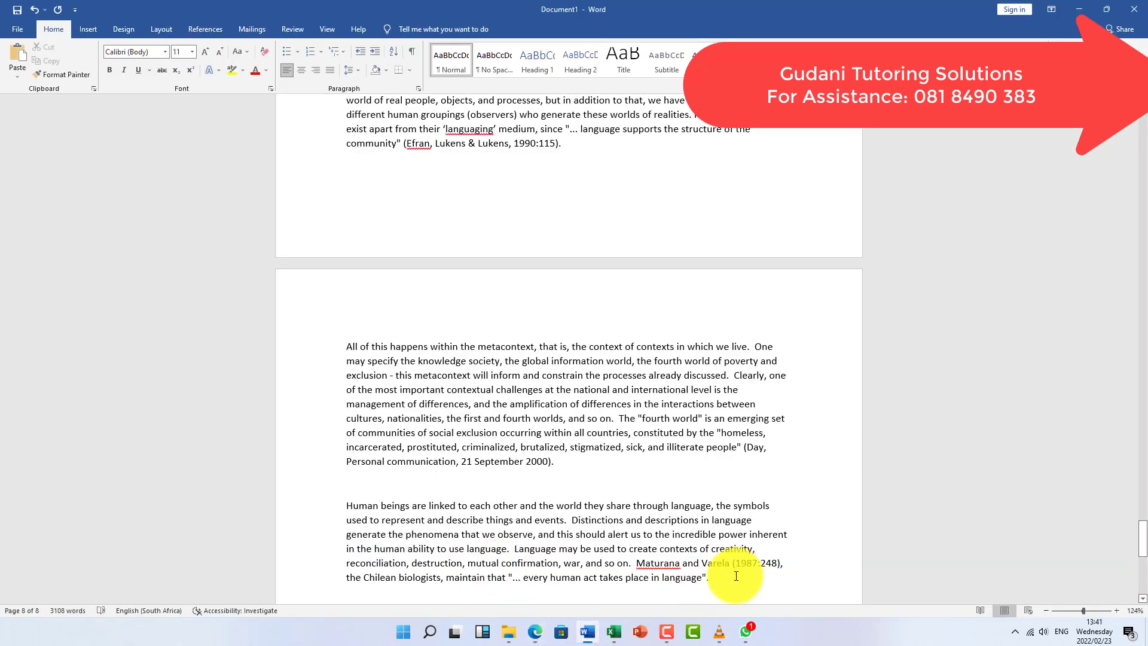
scroll(526, 595, "down", 1)
right_click(355, 576)
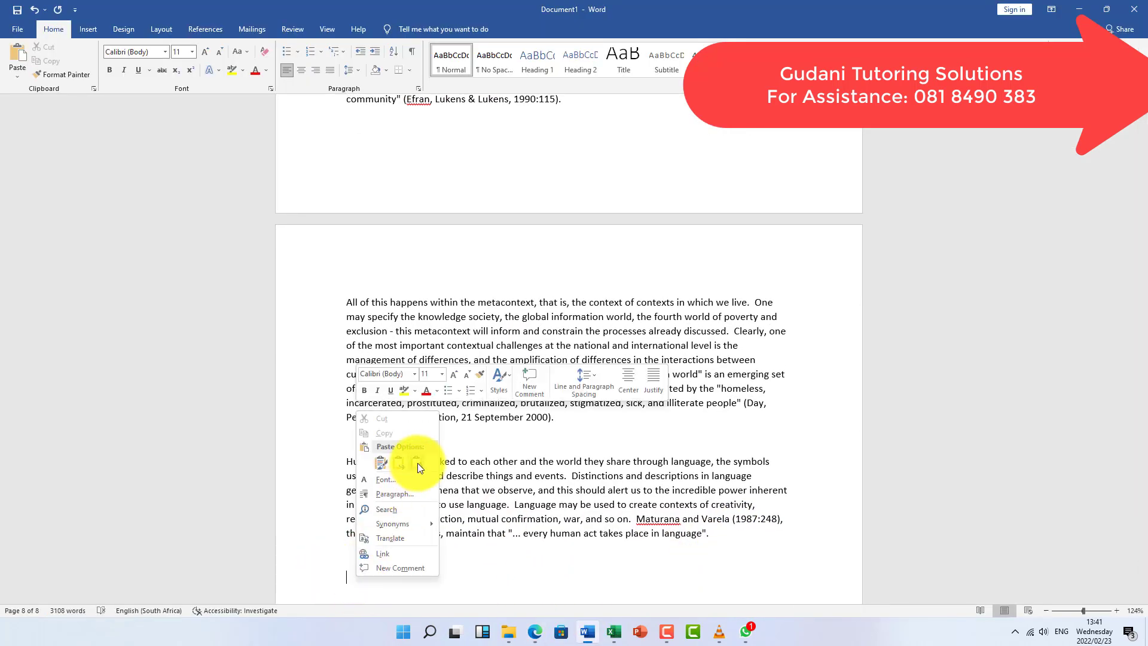
left_click(417, 463)
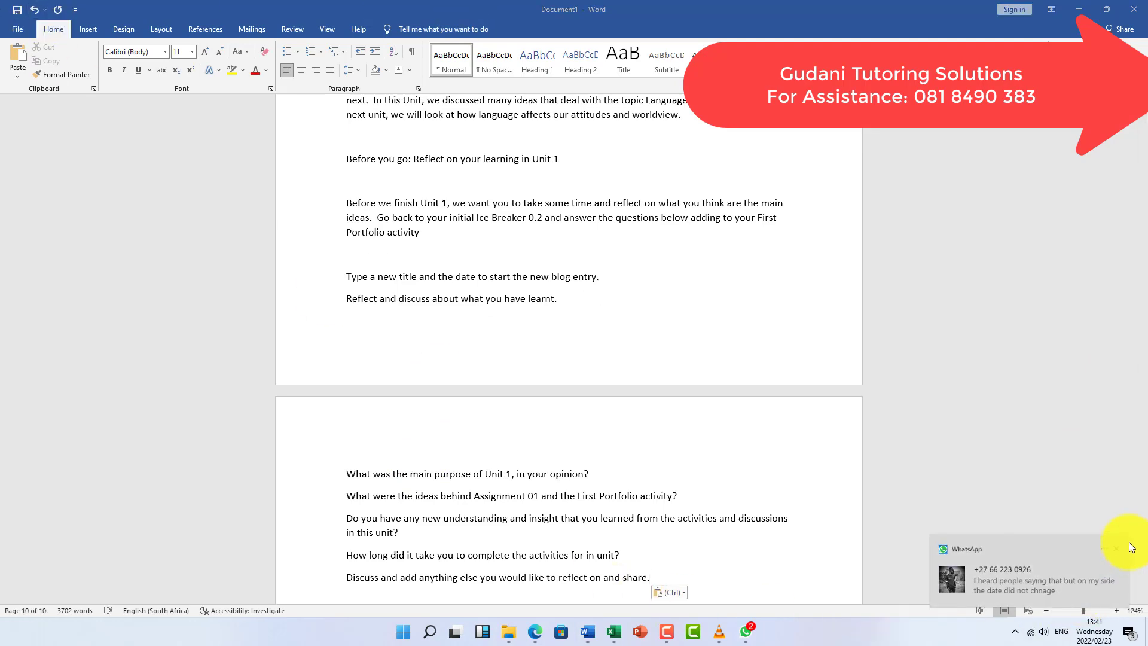
mouse_move(734, 622)
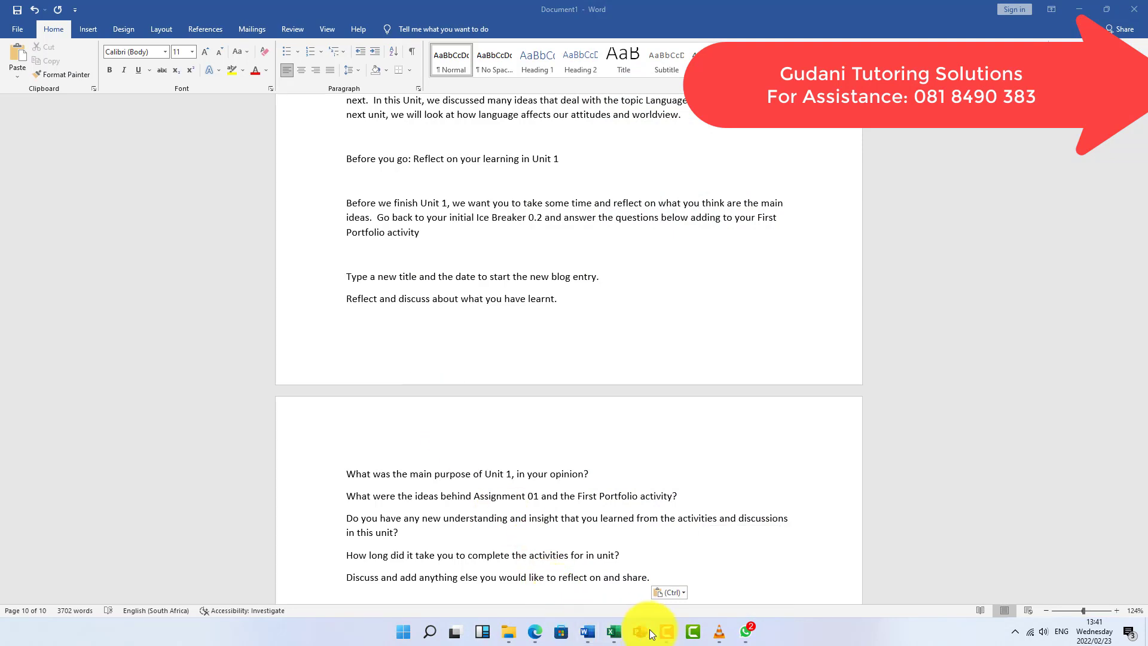
left_click(534, 632)
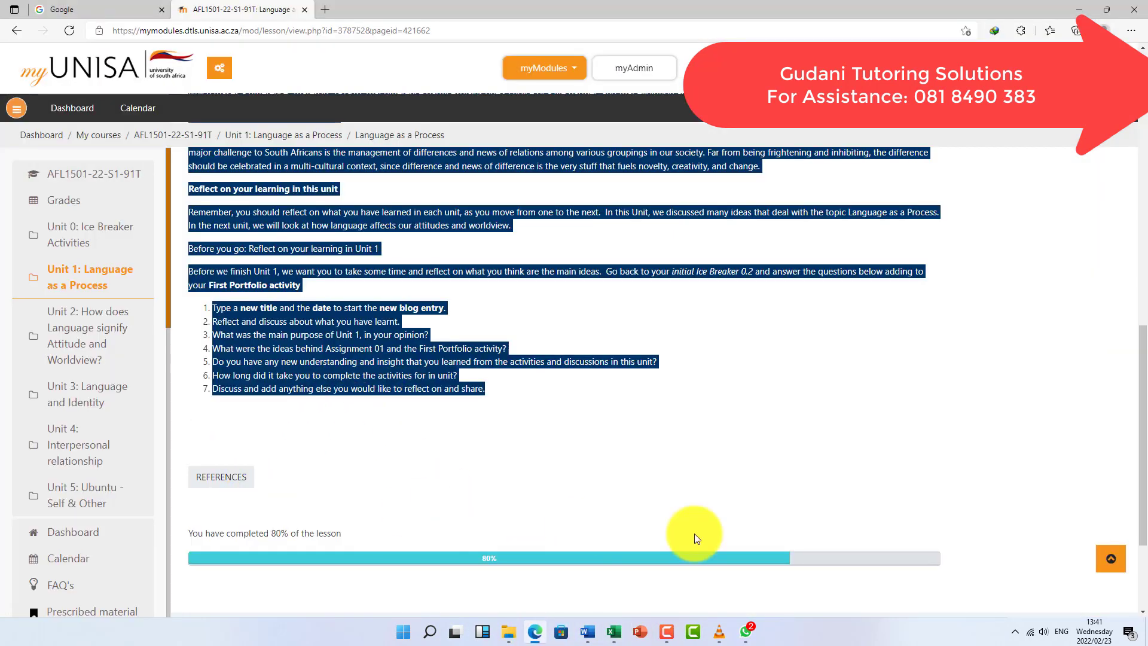
Go through the References page to the lesson's end, then back to Unit 1.
scroll(1136, 461, "down", 2)
left_click(225, 413)
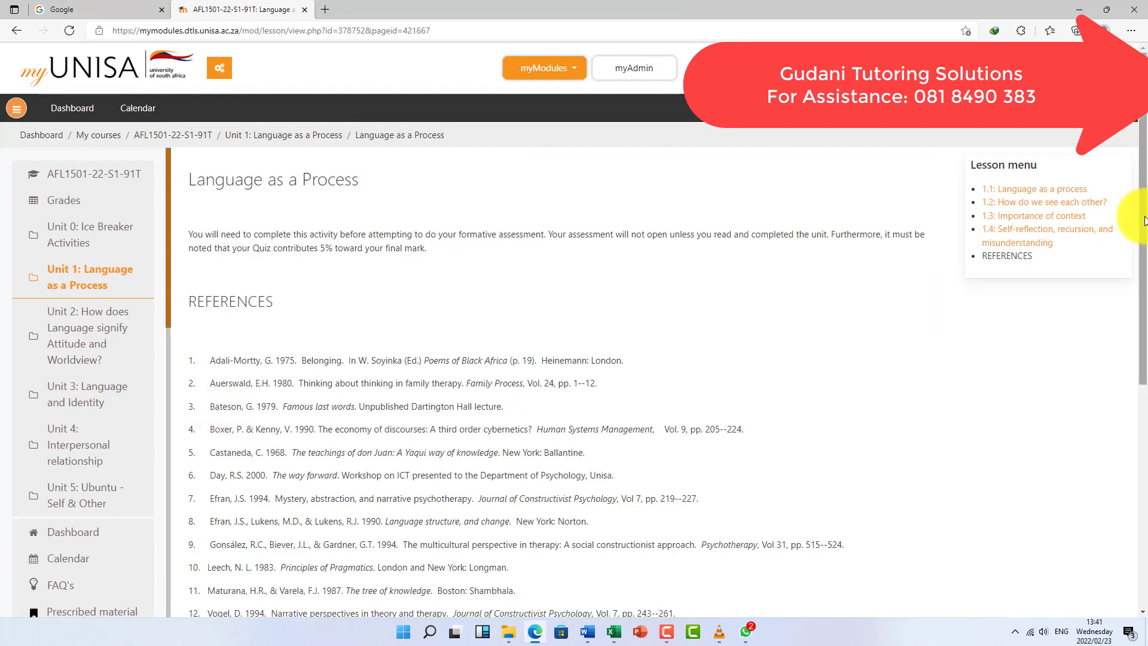
scroll(1145, 386, "down", 4)
scroll(1145, 386, "down", 3)
left_click(381, 374)
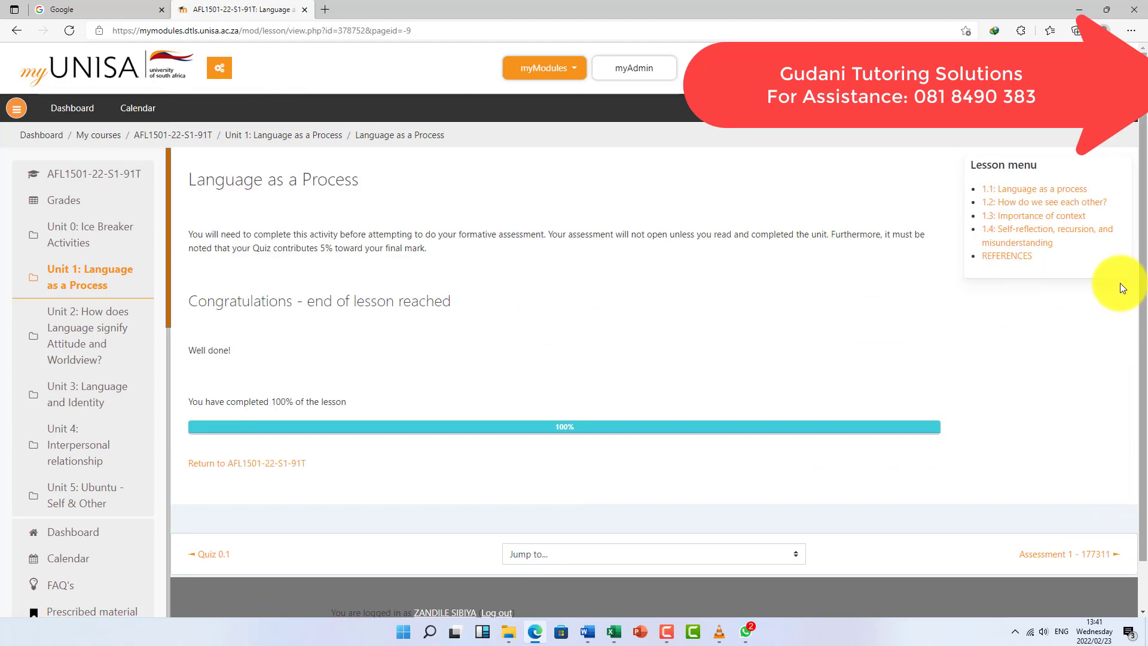
left_click(95, 281)
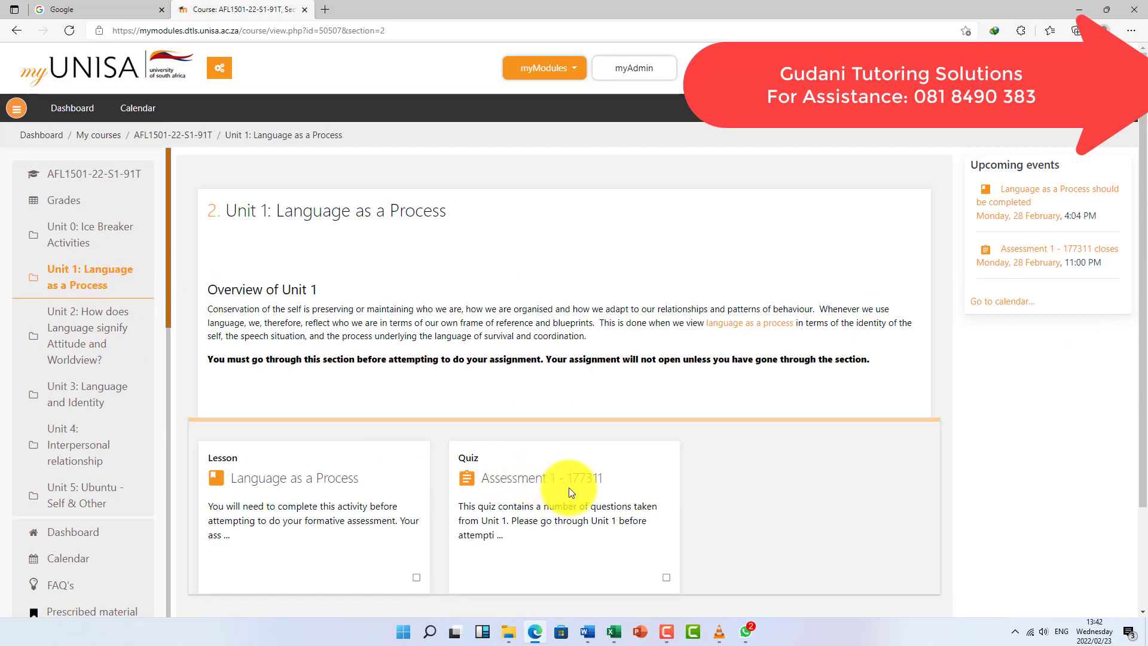
Review the Assessment 1 - 177311 quiz attempts and time limit, then return to Word.
left_click(547, 487)
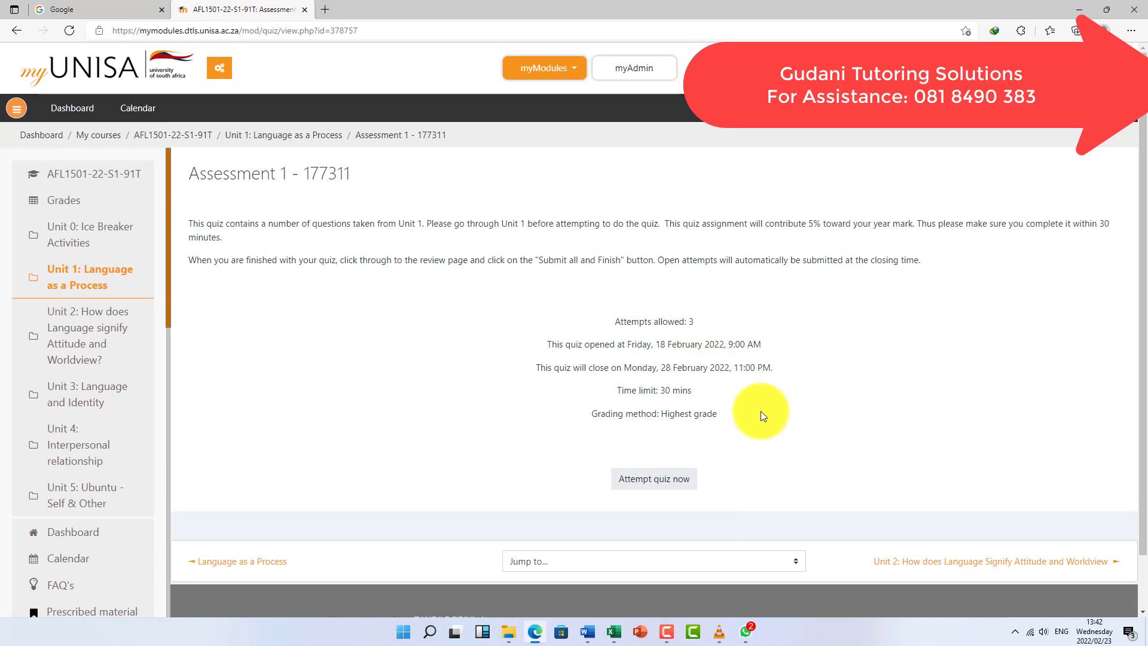
left_click_drag(685, 400, 680, 386)
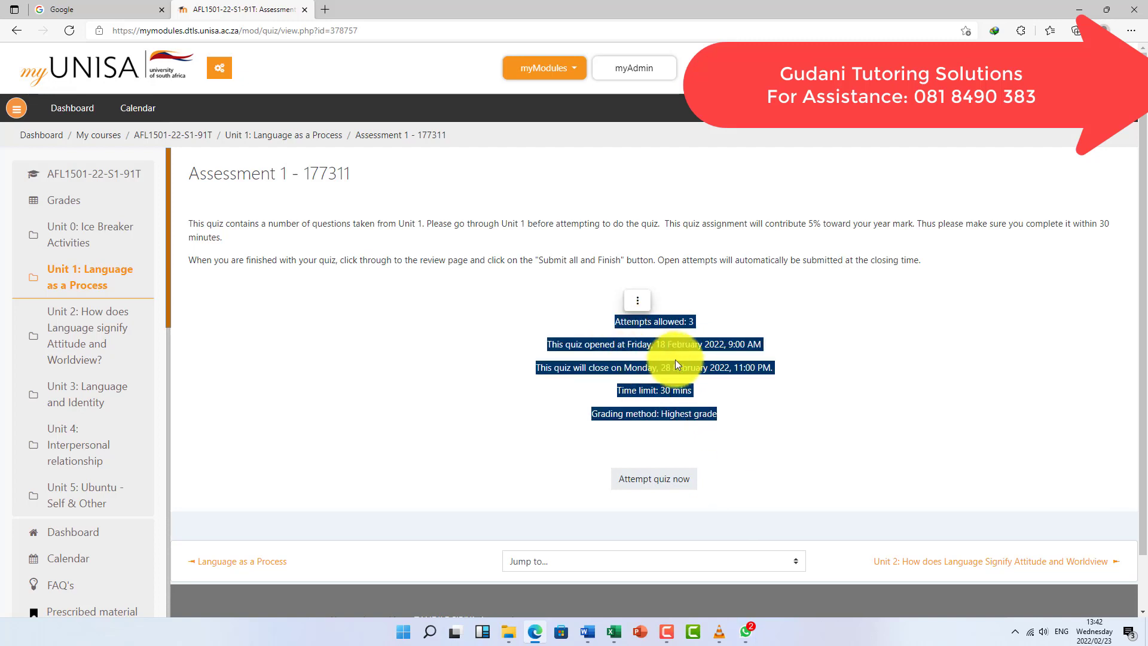
left_click(740, 399)
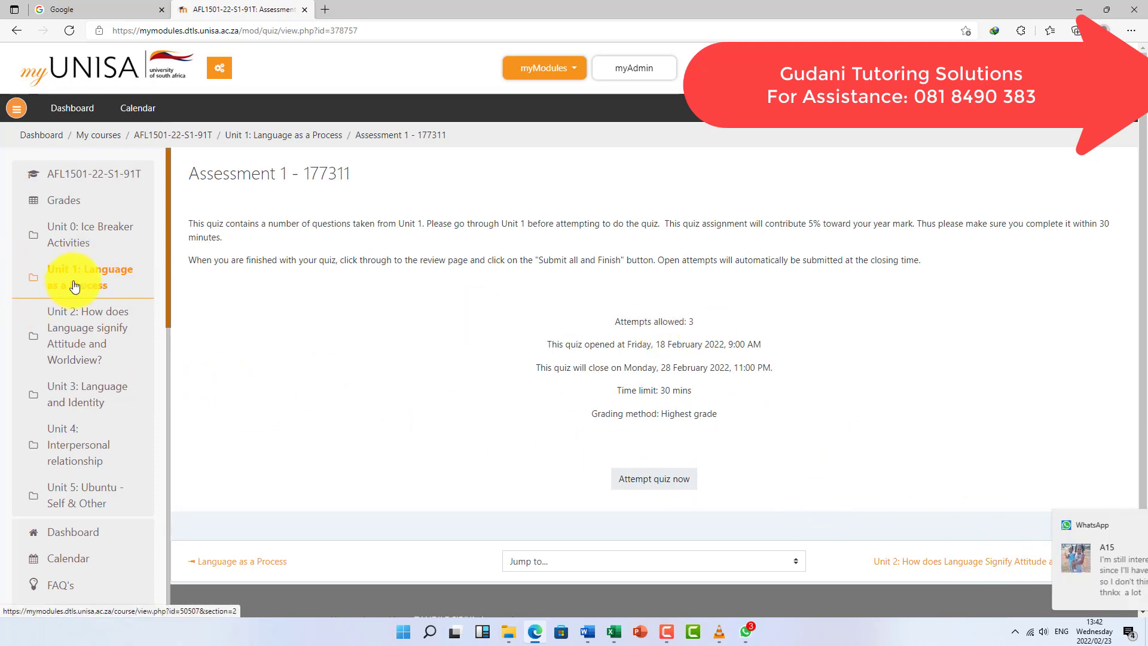
left_click(1123, 524)
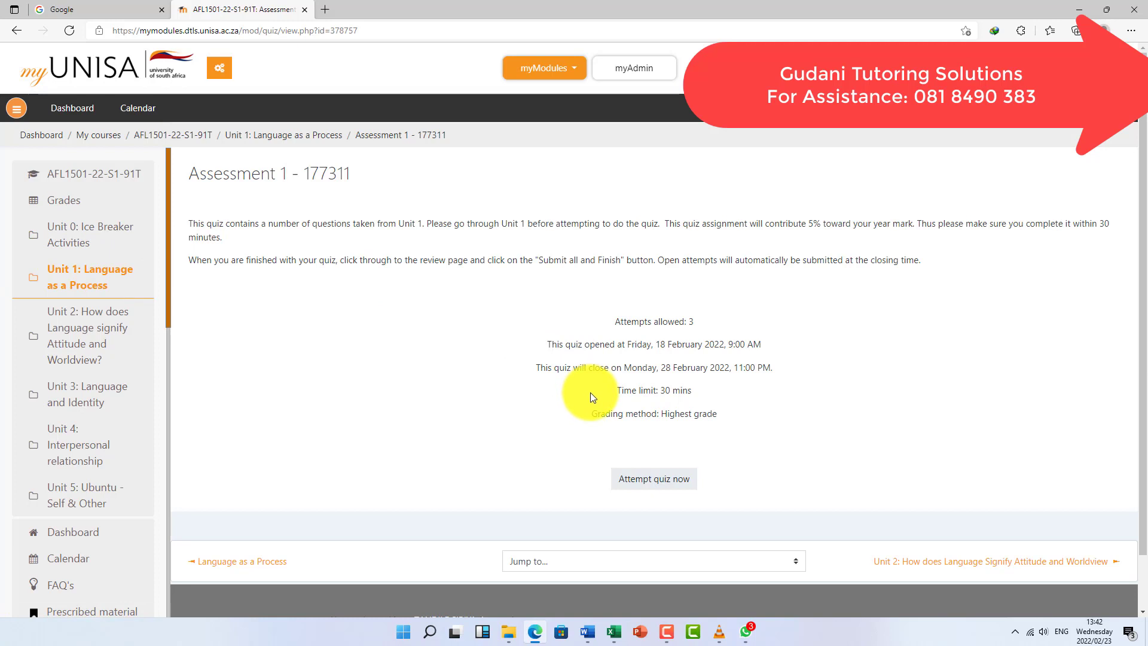
left_click(591, 635)
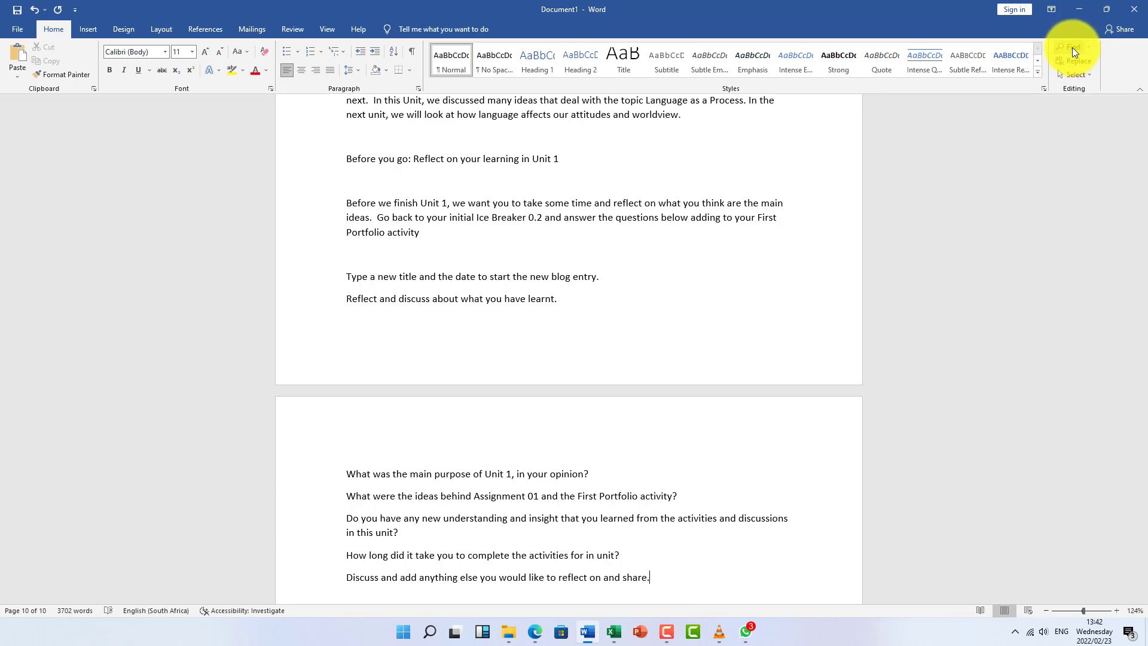
Open the Navigation search pane using Find on the Home tab.
left_click(1075, 53)
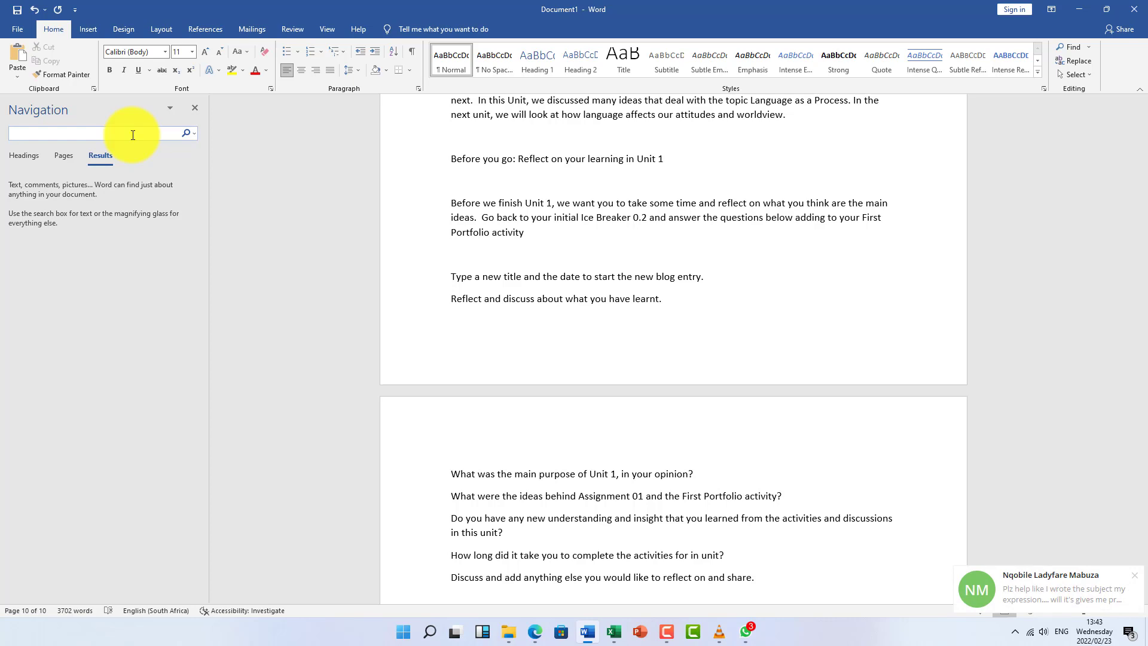
Search the lesson text for 2000, then clear the search term.
left_click(1138, 579)
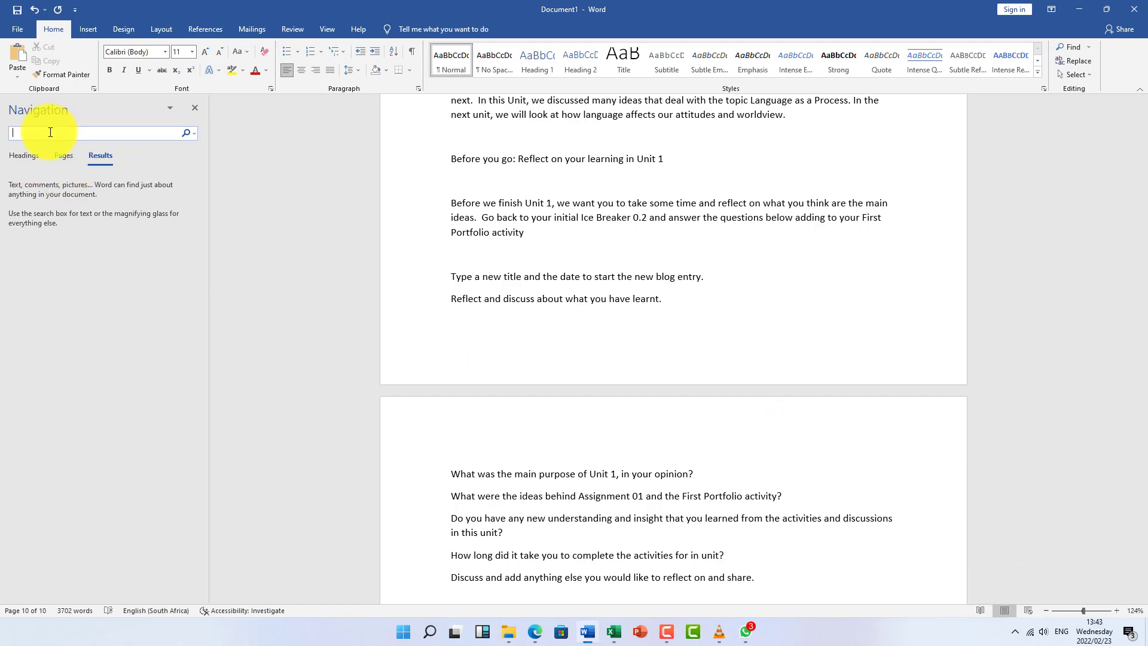
type("2000")
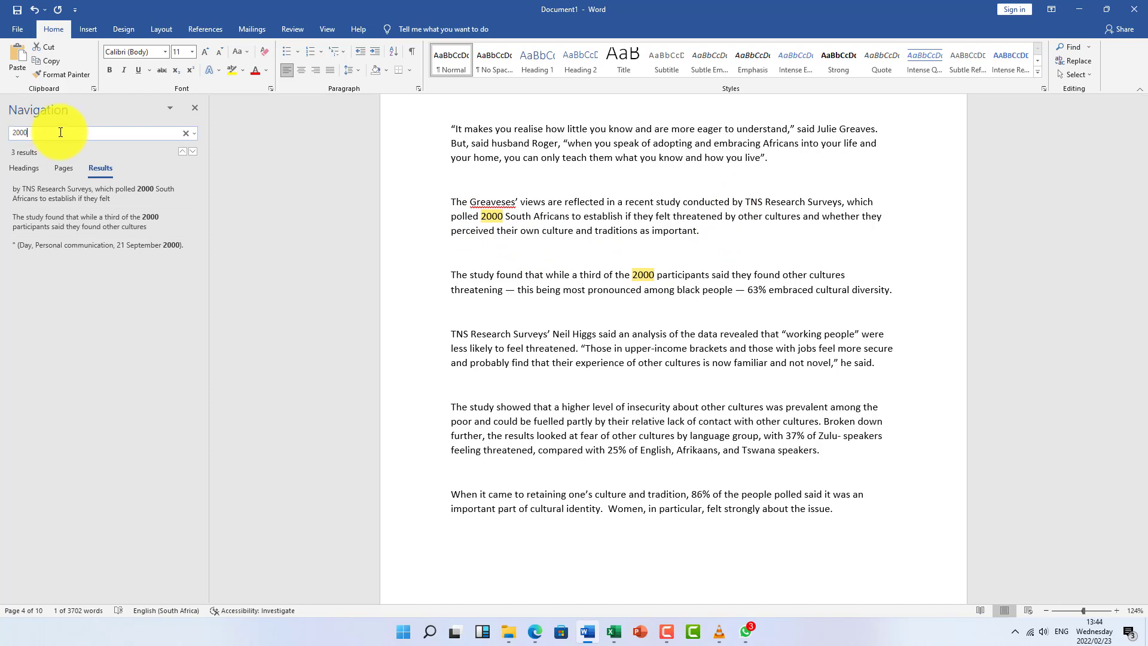
left_click(7, 133)
key("BackSpace")
Search for 'research' and highlight 'polled 2000 South Africans' in the TNS passage.
type("res")
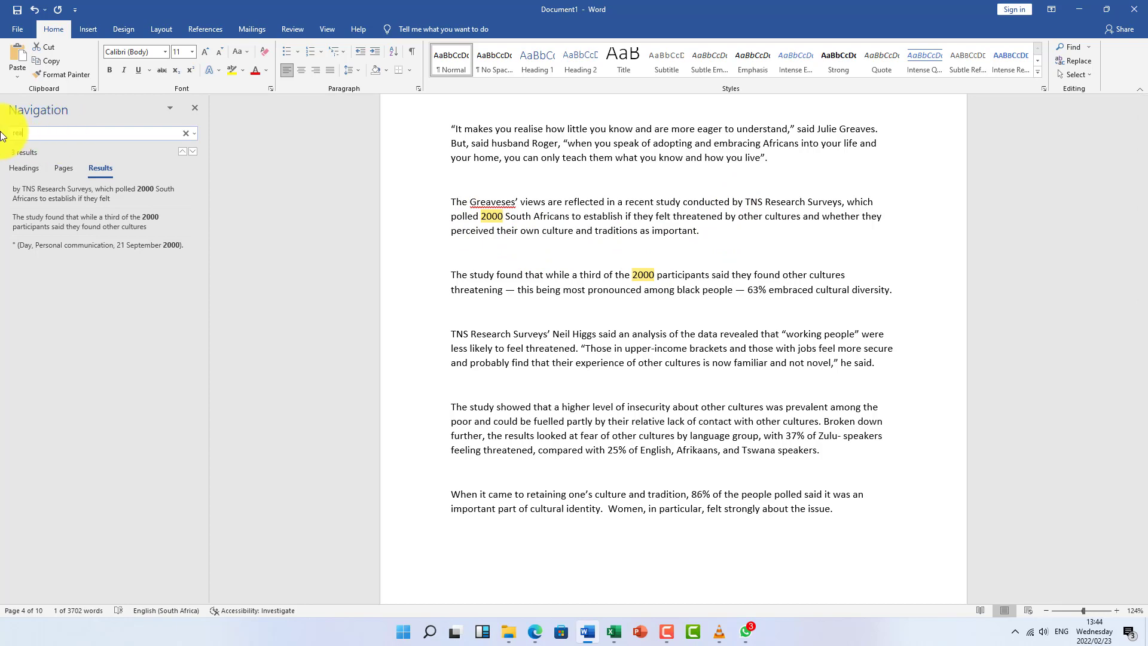
type("earch")
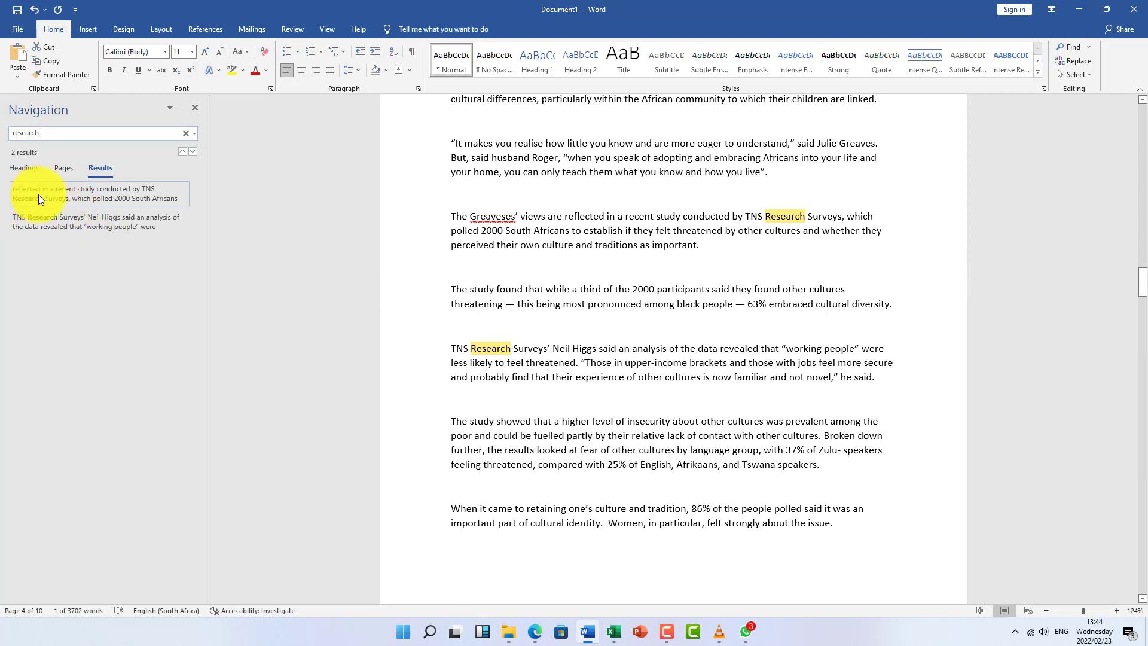
left_click(56, 196)
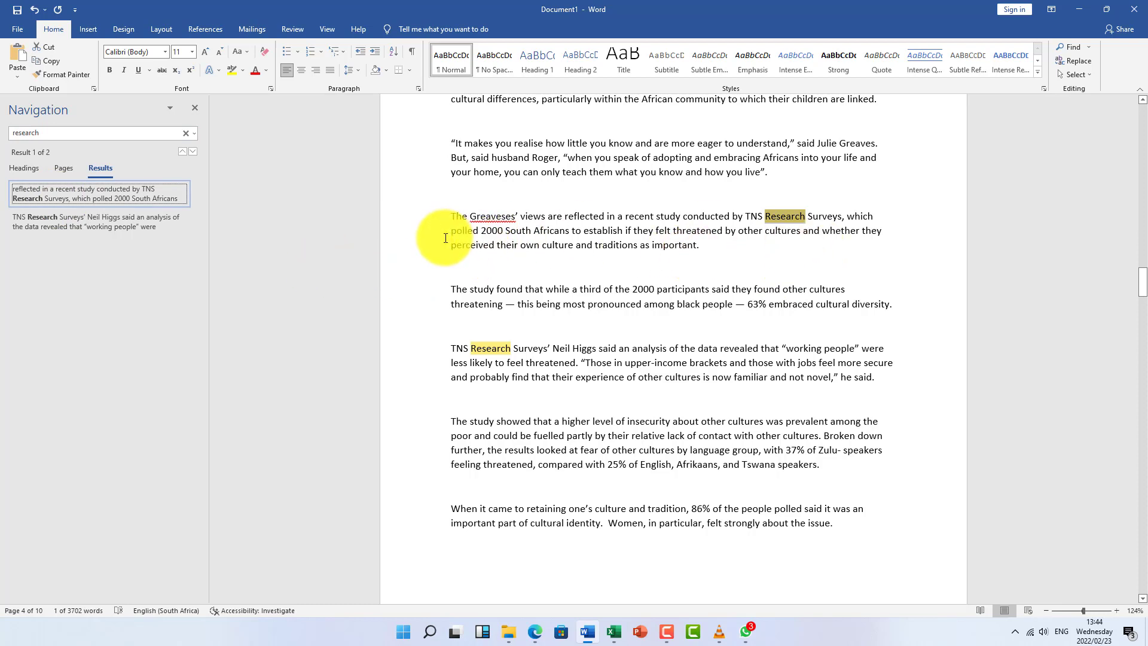
left_click_drag(452, 231, 570, 237)
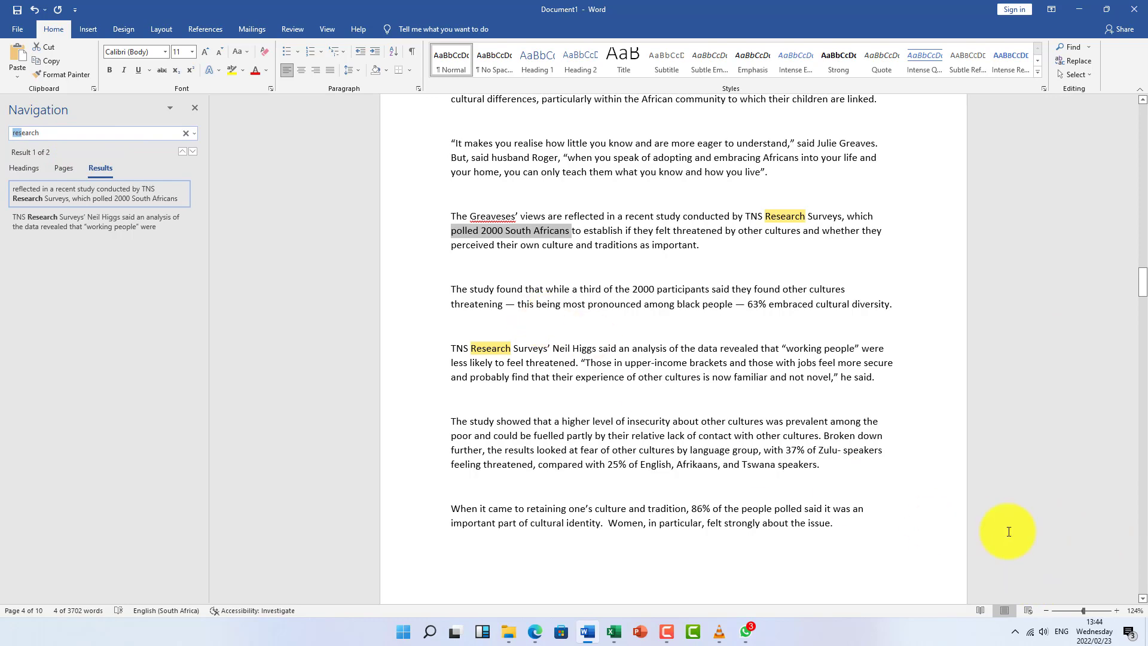
left_click(1143, 599)
left_click_drag(1143, 599, 1143, 599)
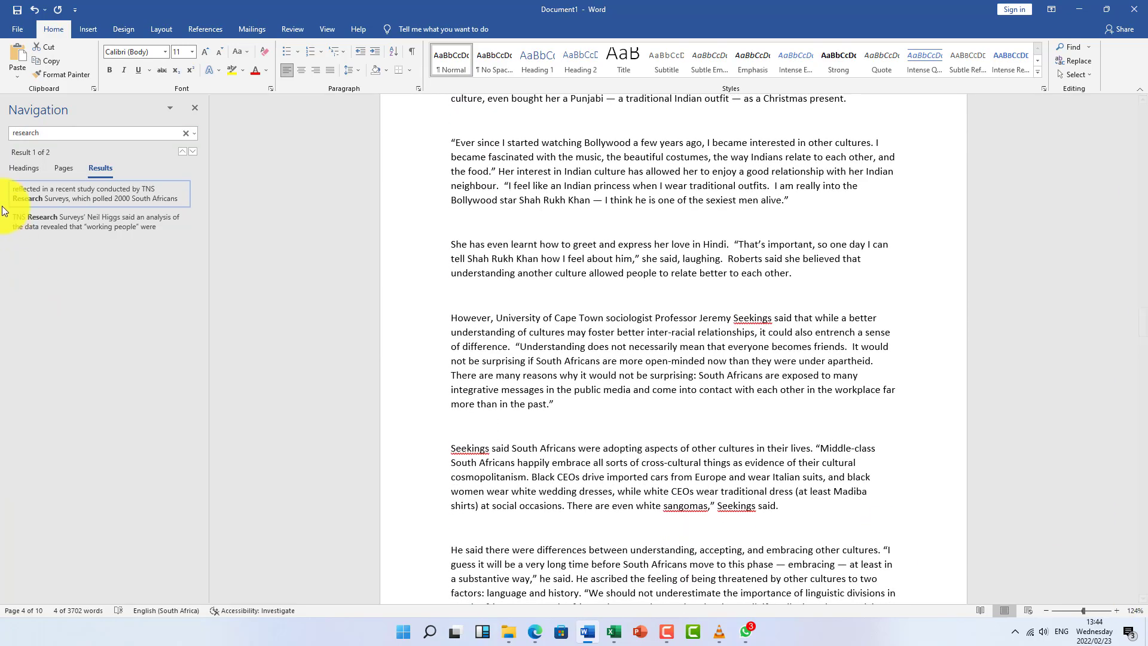
Search the Navigation pane for 'language and' and jump to the third match.
left_click(2, 134)
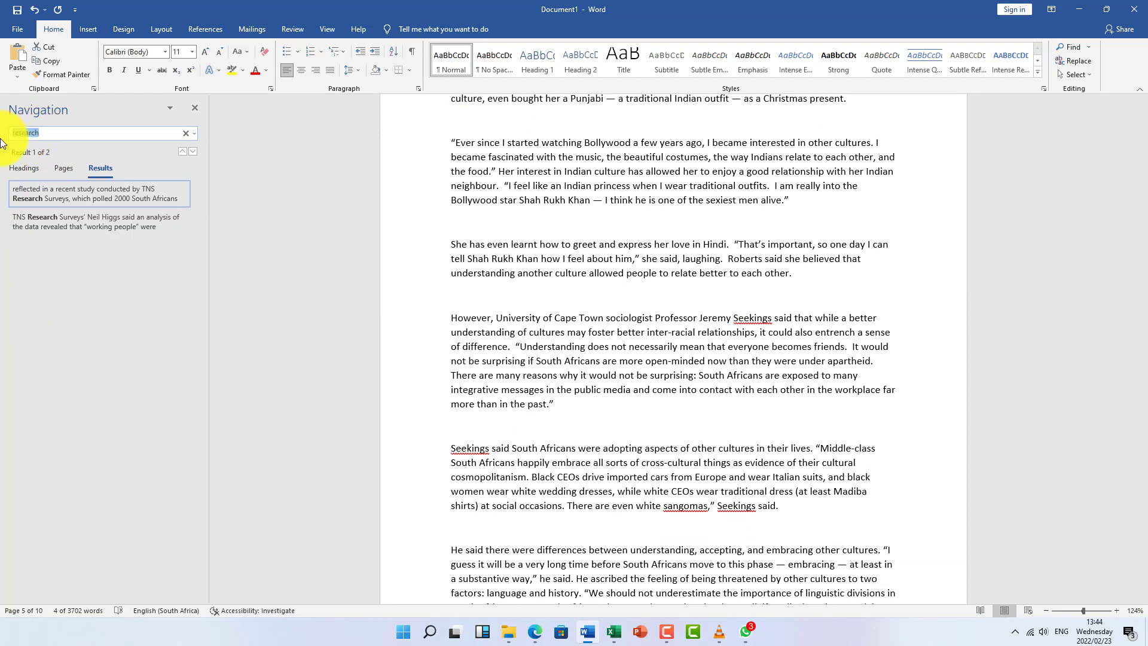
type("language")
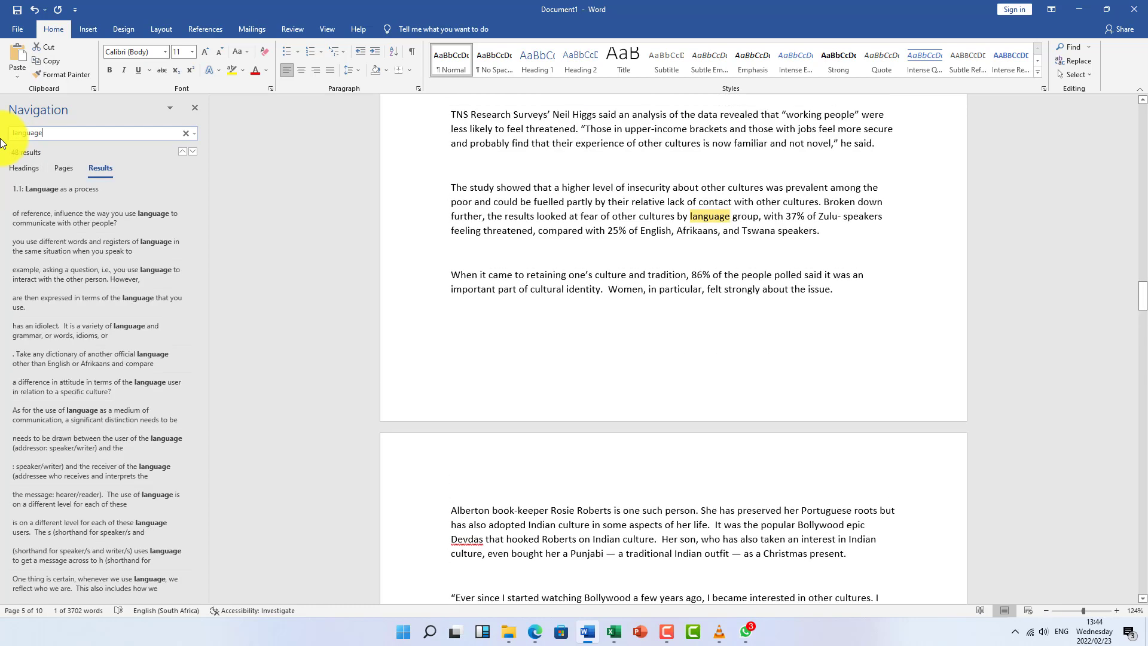
type(" and")
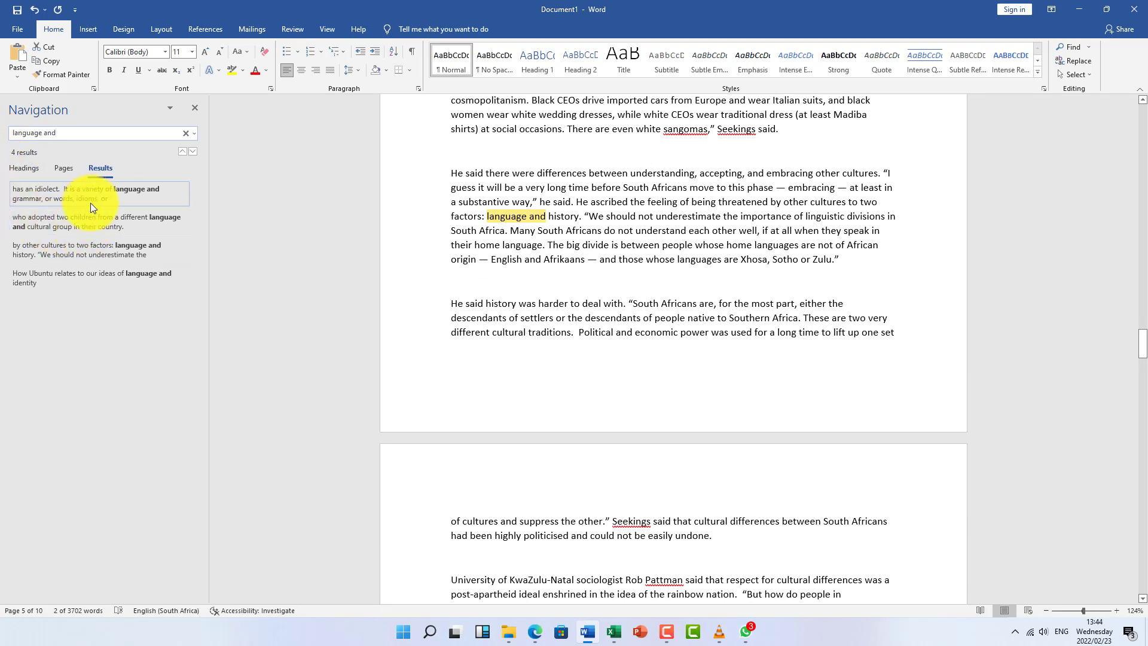
left_click(81, 252)
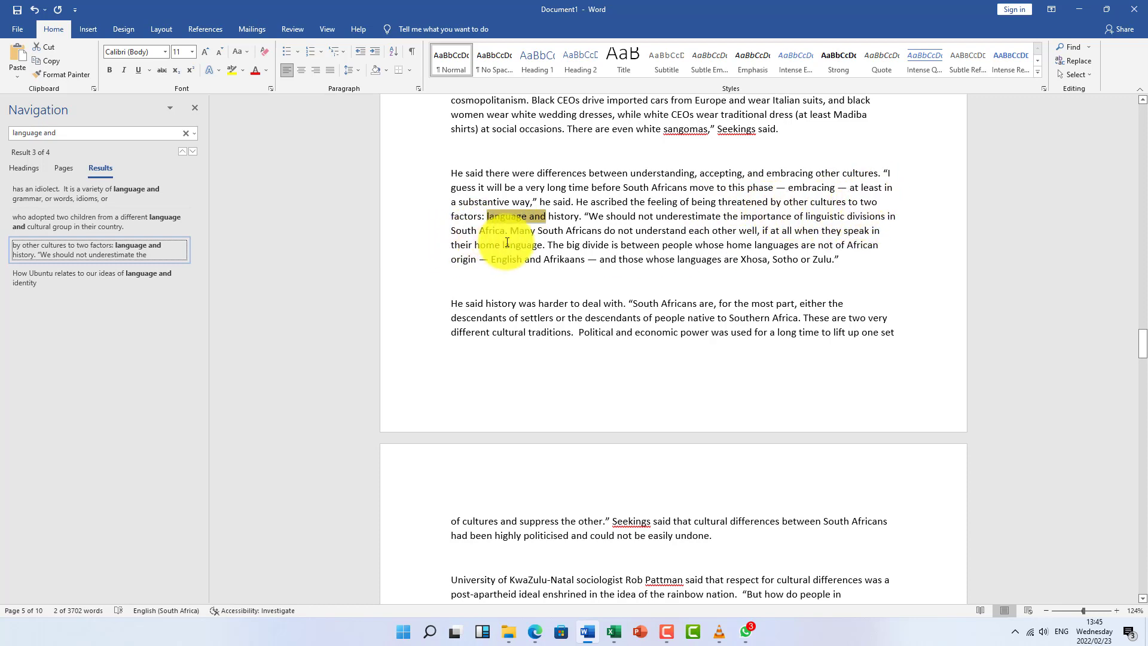
Select the phrase 'threatened by other cultures' in the language and history passage and copy it.
left_click_drag(582, 218, 488, 221)
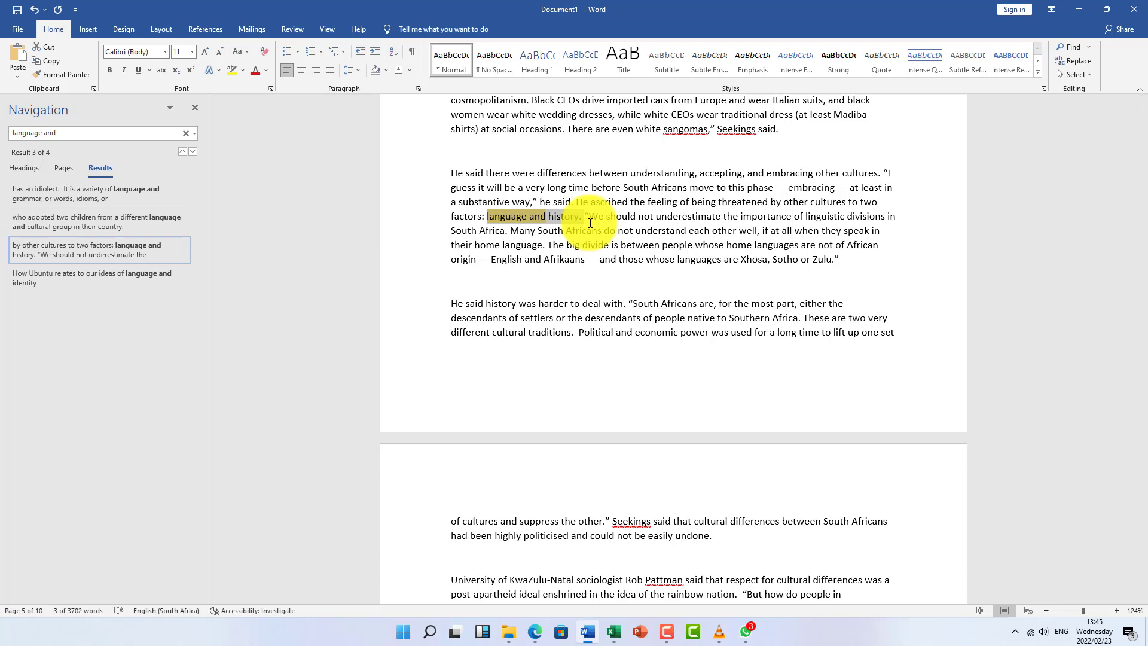
left_click(656, 217)
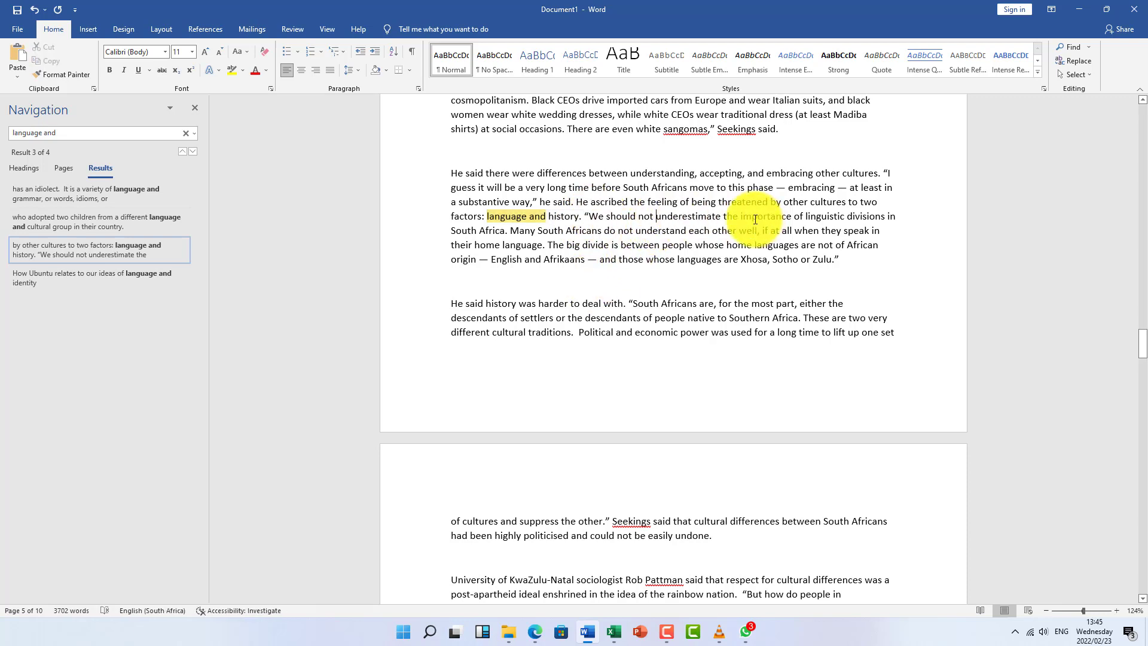
left_click_drag(720, 202, 820, 202)
right_click(821, 202)
key("Escape")
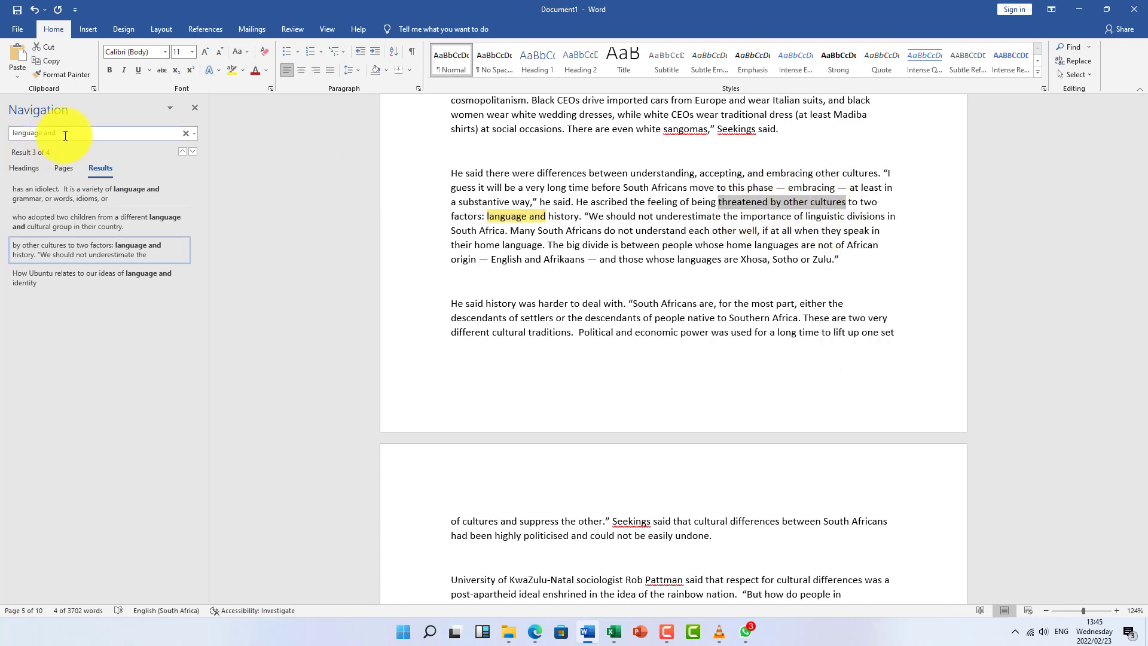
Paste 'threatened by other cultures' as the search term and view both matches, on pages 4 and 5.
left_click_drag(57, 133, 9, 139)
type("threatened by other cultures")
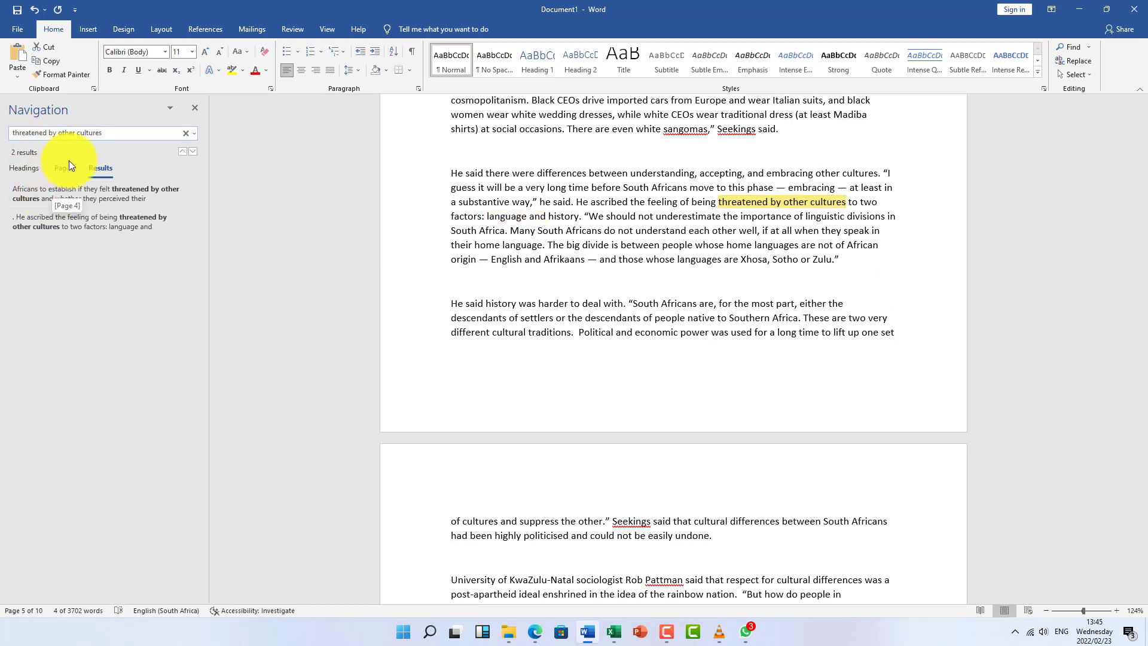
left_click(75, 196)
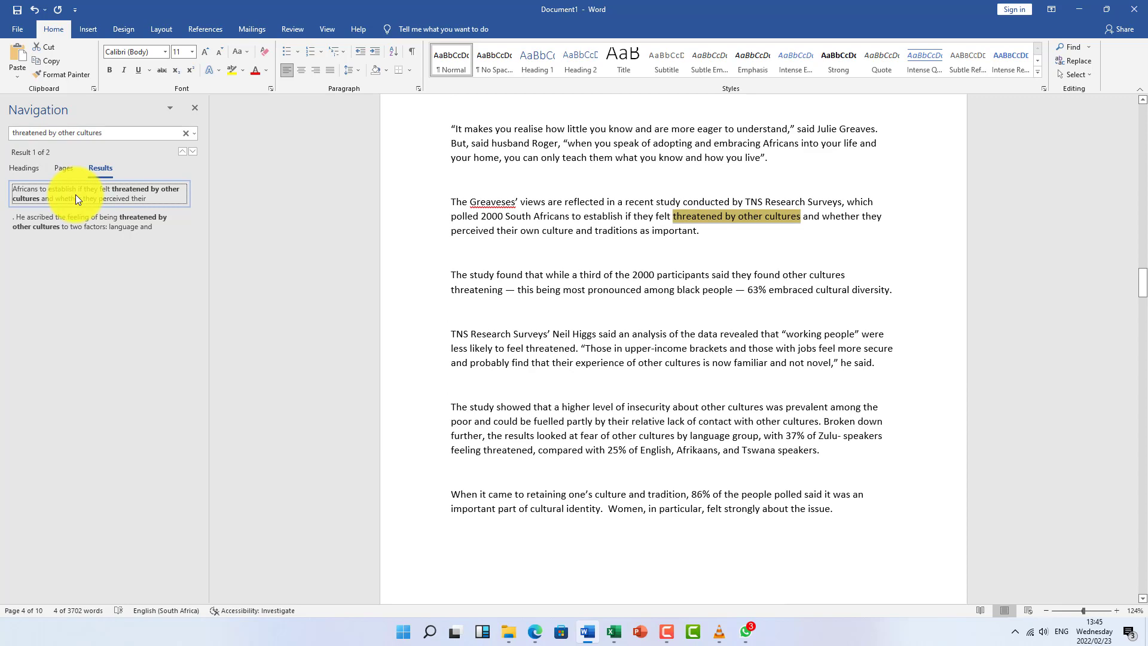
left_click(73, 227)
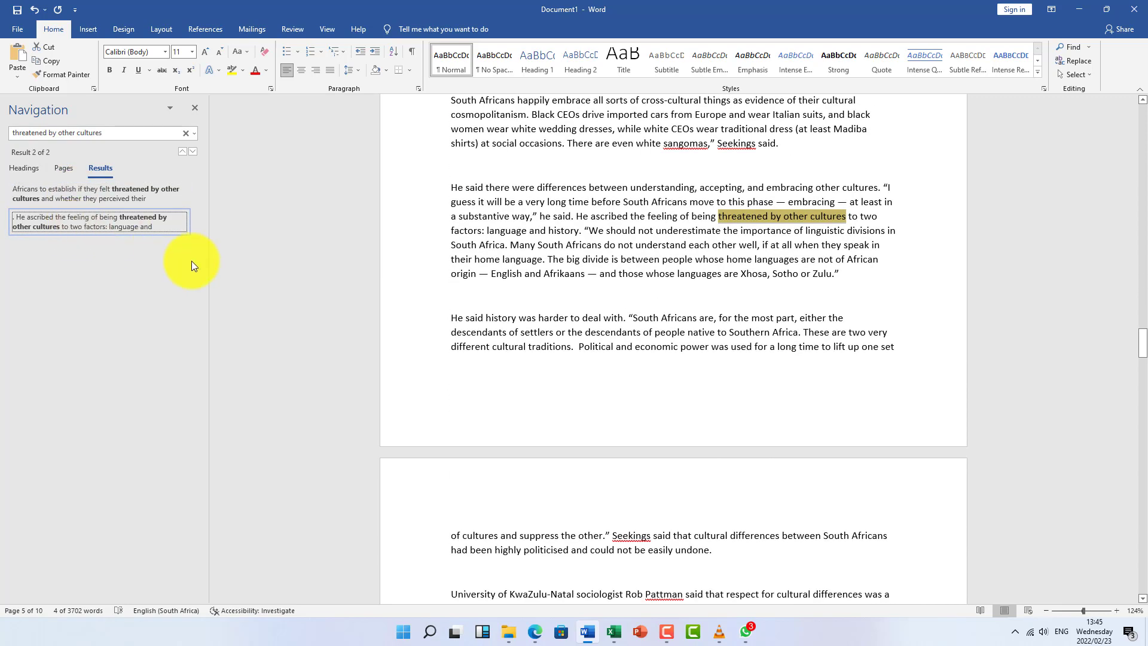